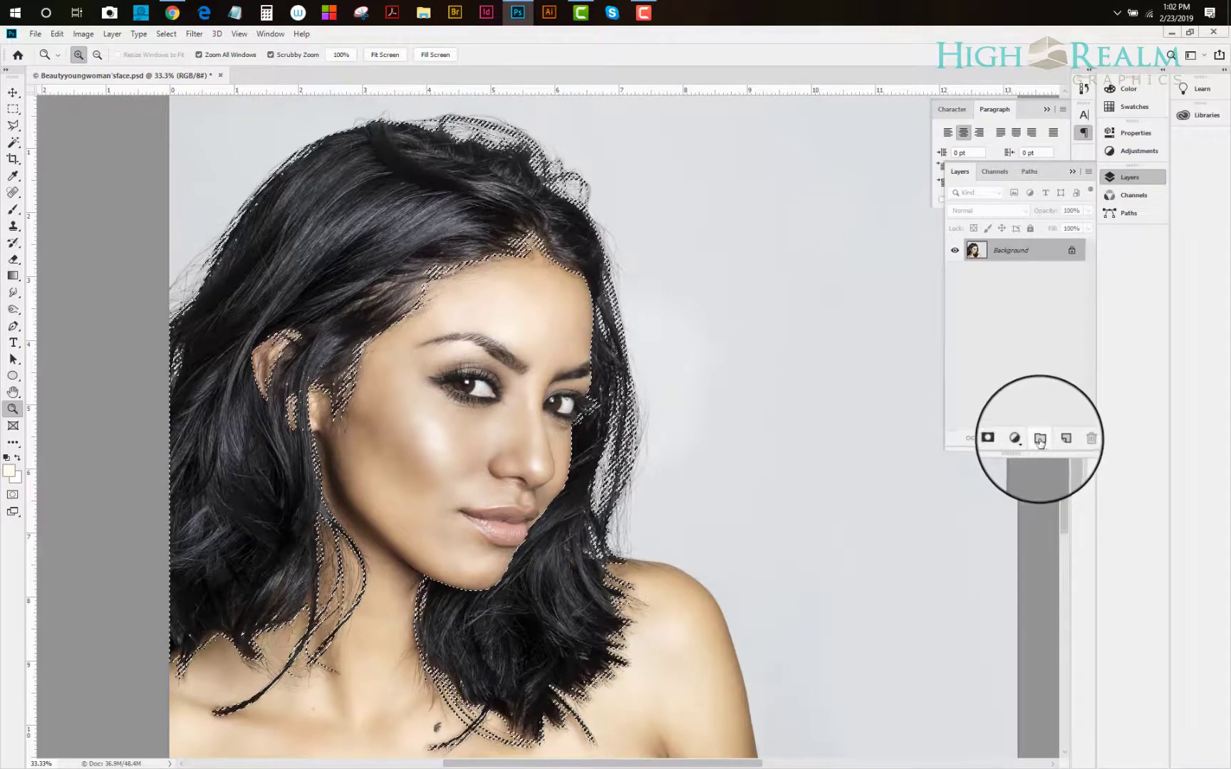
# - Create a layer group masked by the active hair selection and place a duplicate of the Background layer inside it
pyautogui.click(1041, 442)
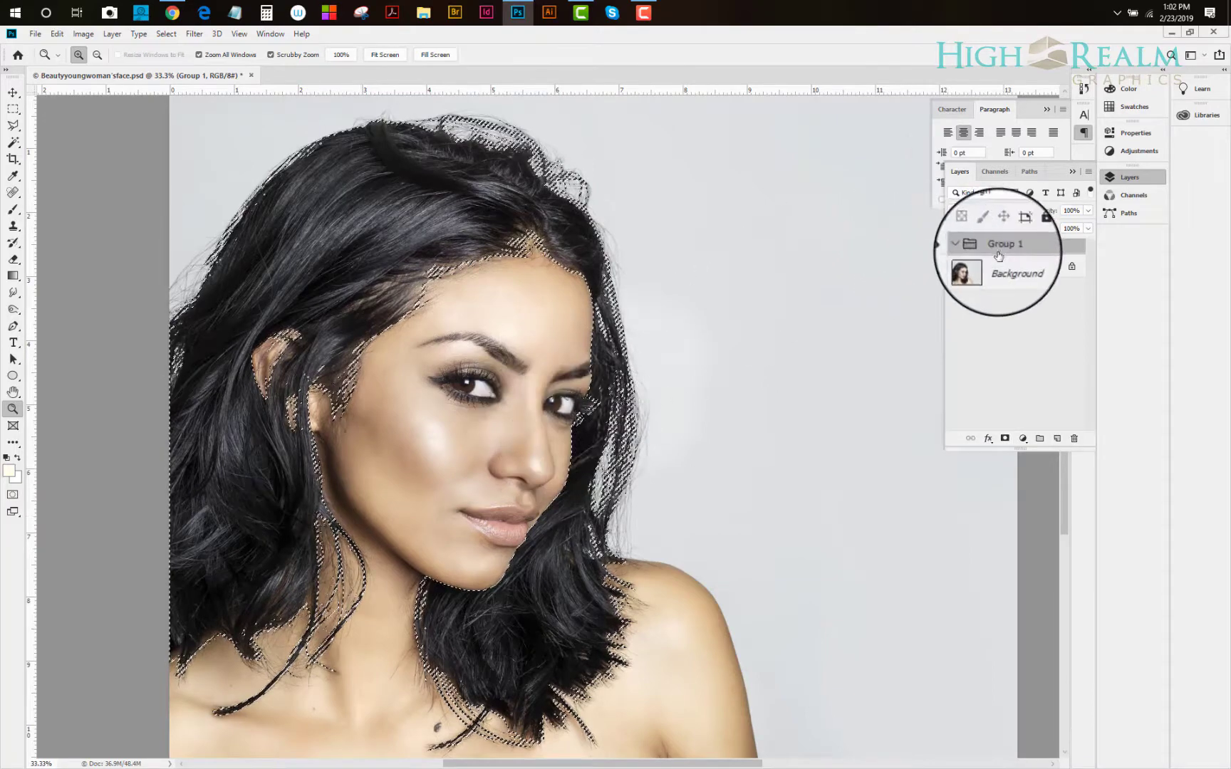
pyautogui.click(1005, 440)
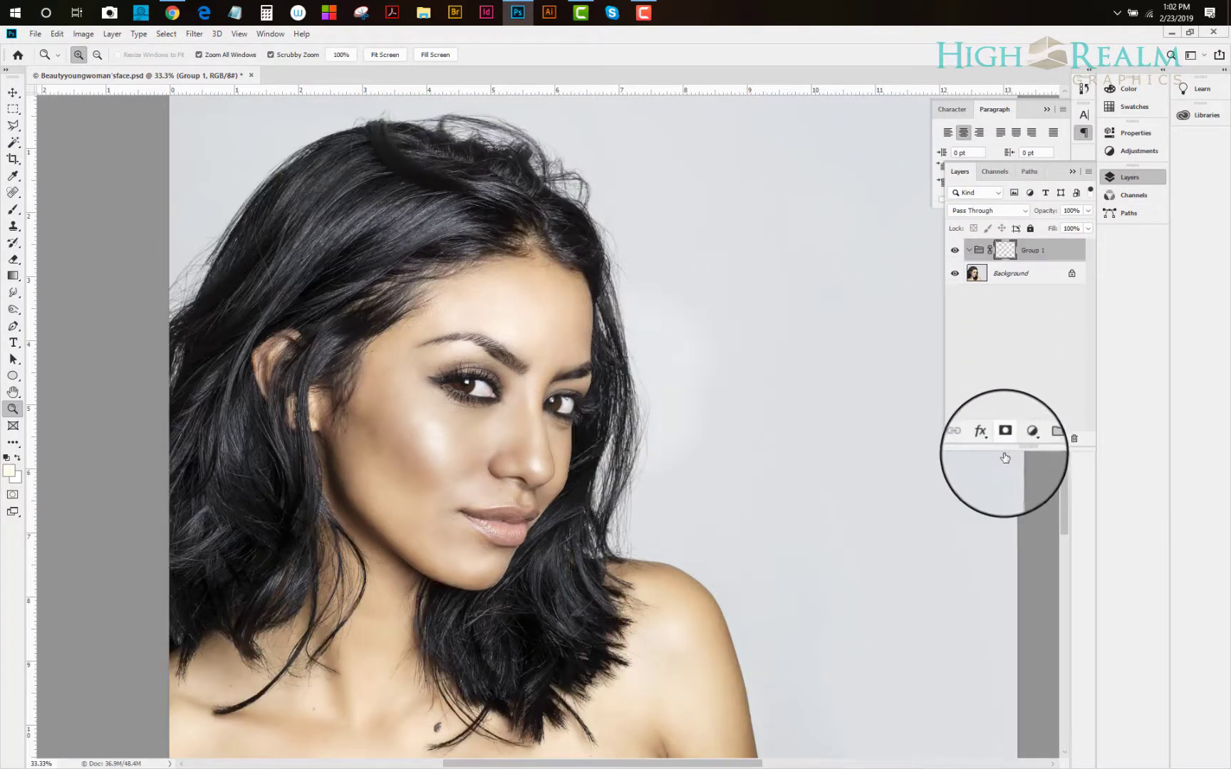
pyautogui.moveTo(1013, 276); pyautogui.dragTo(1059, 435)
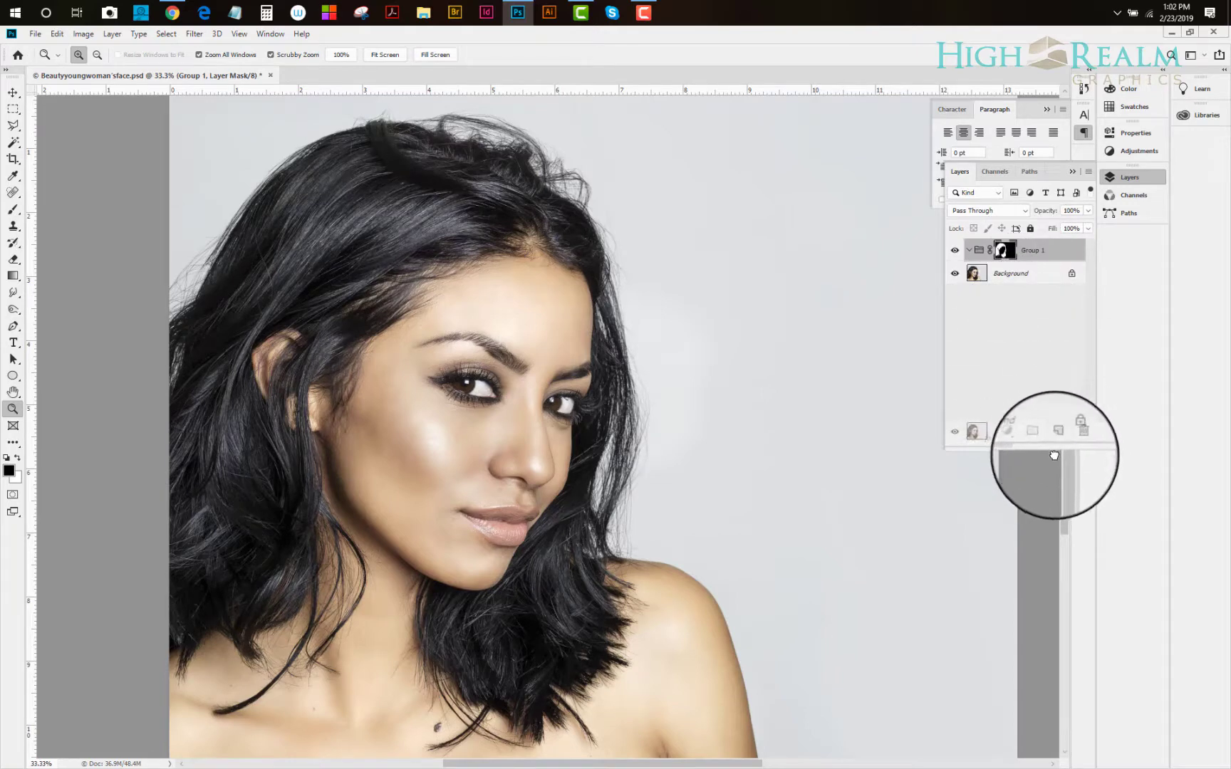
pyautogui.moveTo(1014, 276); pyautogui.dragTo(1011, 248)
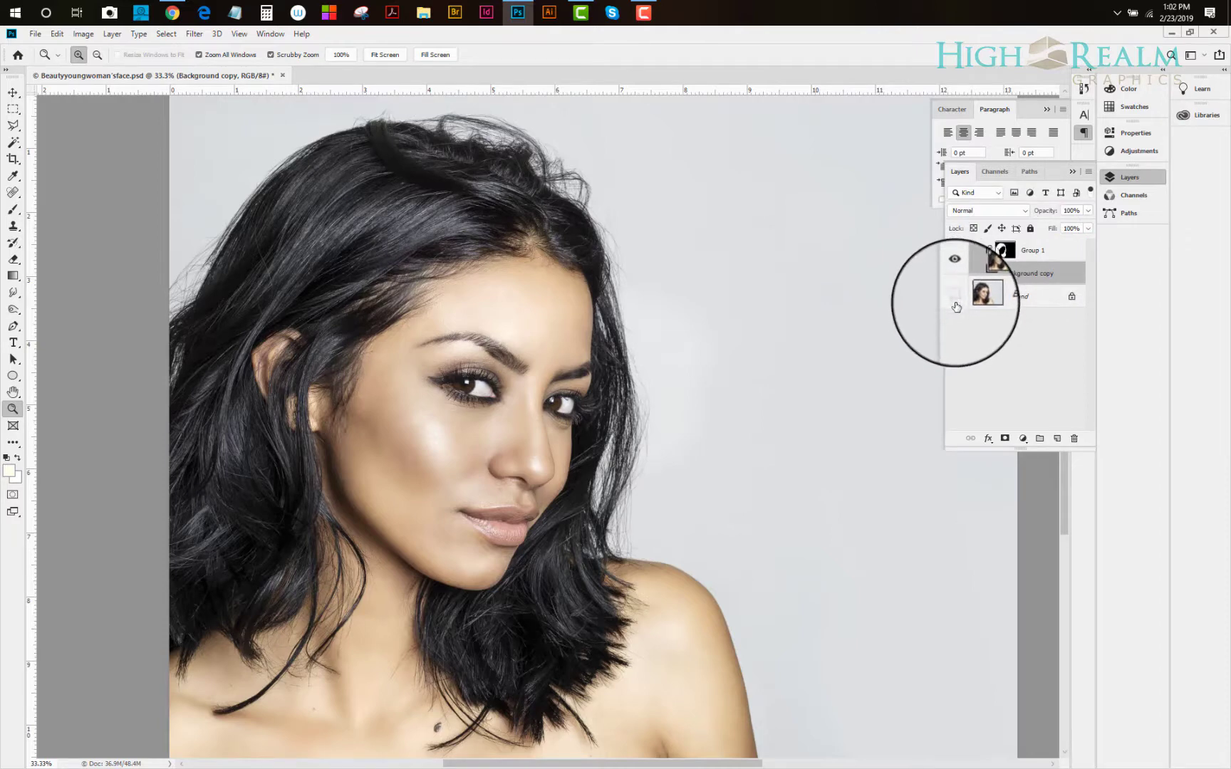
# - Hide the original Background layer, examine the isolated hair and its edges up close, and show the layer again
pyautogui.click(955, 301)
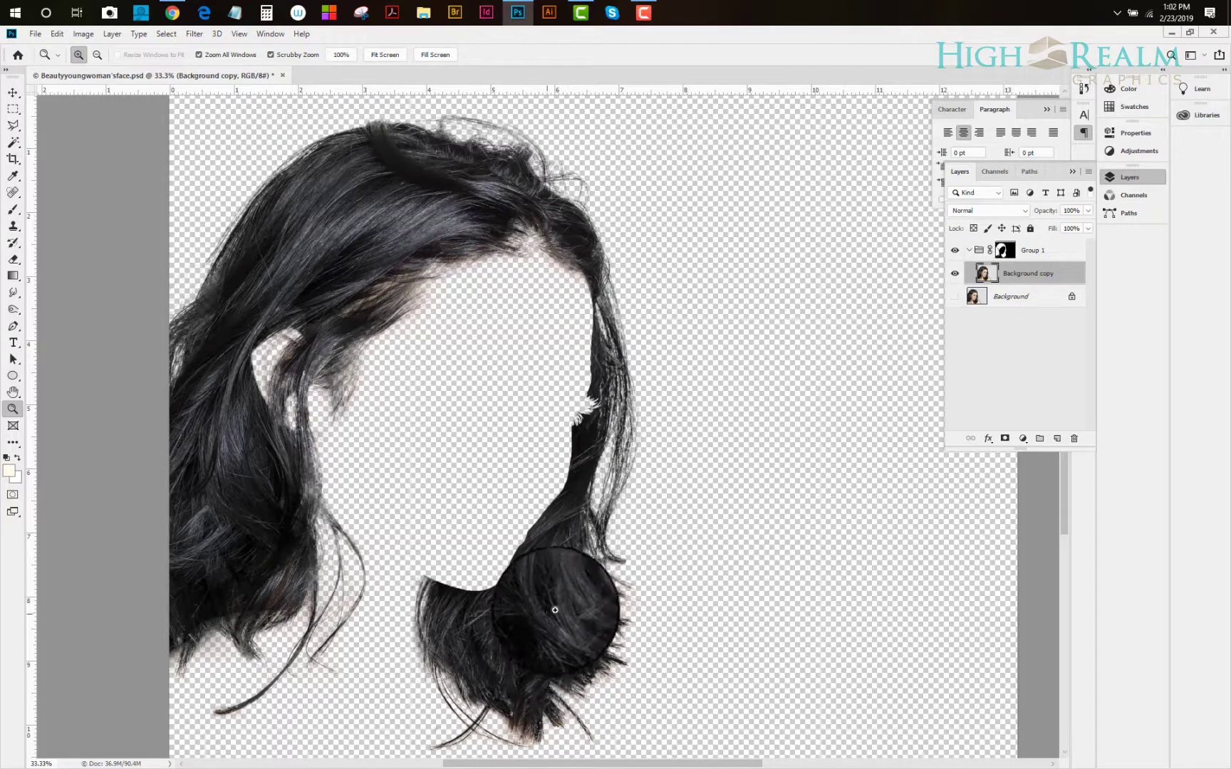
pyautogui.click(634, 570)
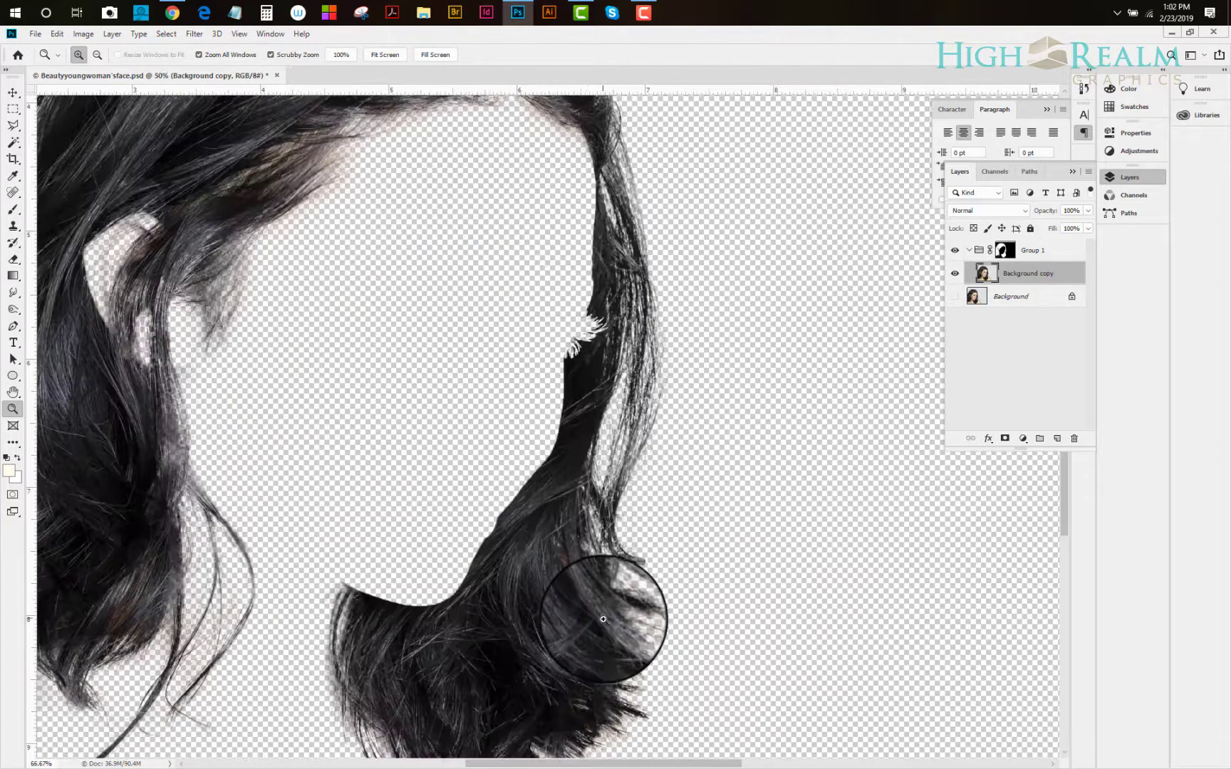
pyautogui.click(596, 456)
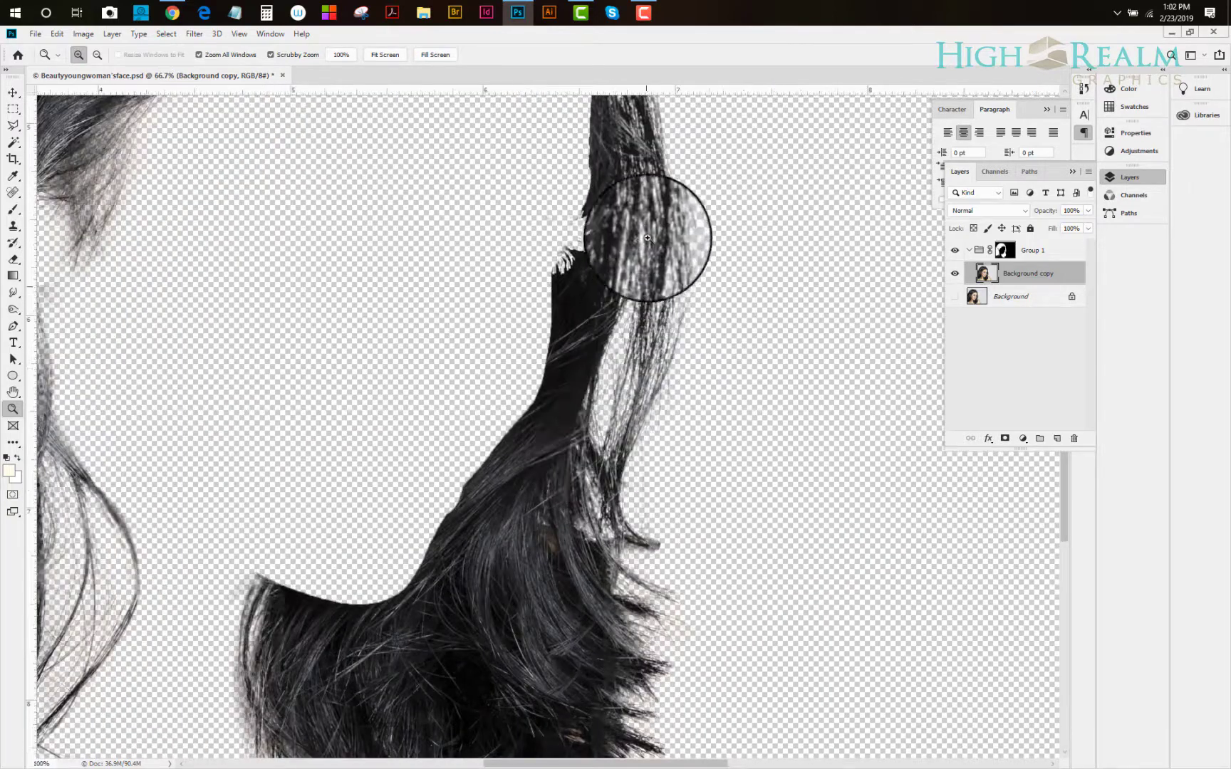
pyautogui.click(647, 238)
pyautogui.moveTo(530, 413); pyautogui.dragTo(376, 201)
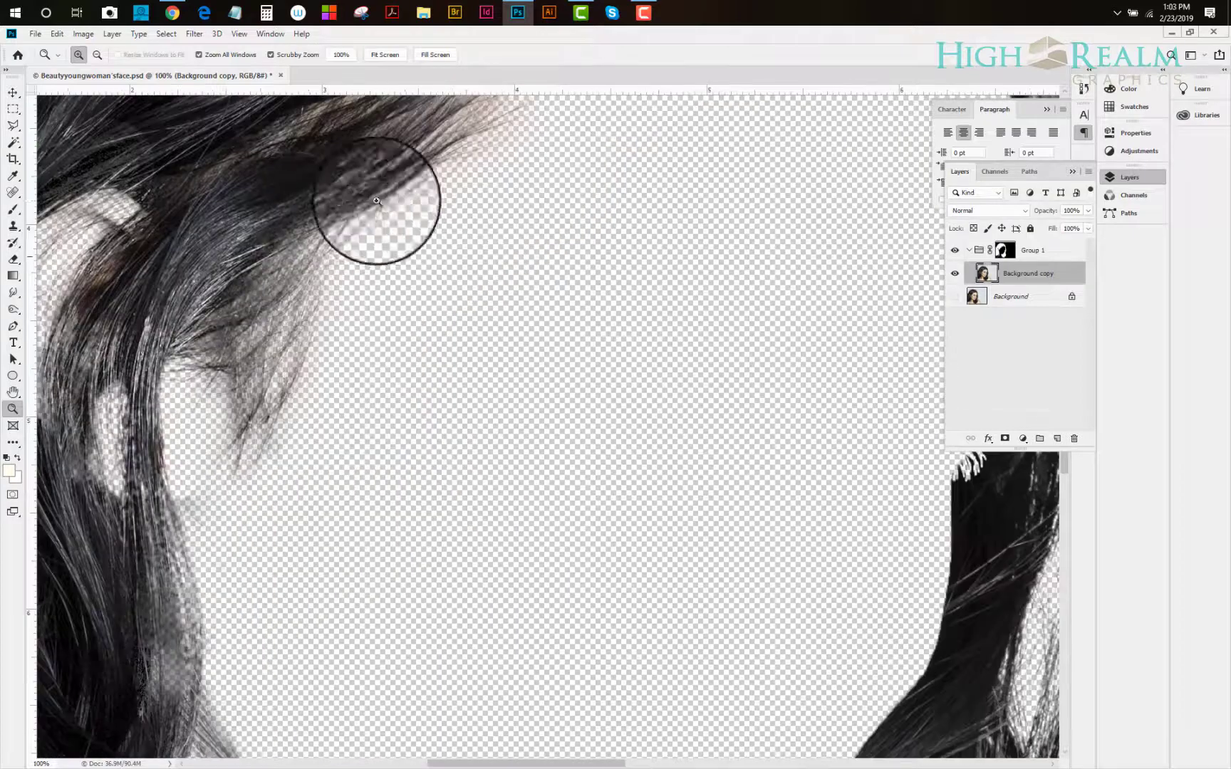
pyautogui.keyDown('alt'); pyautogui.click(448, 445); pyautogui.keyUp('alt')
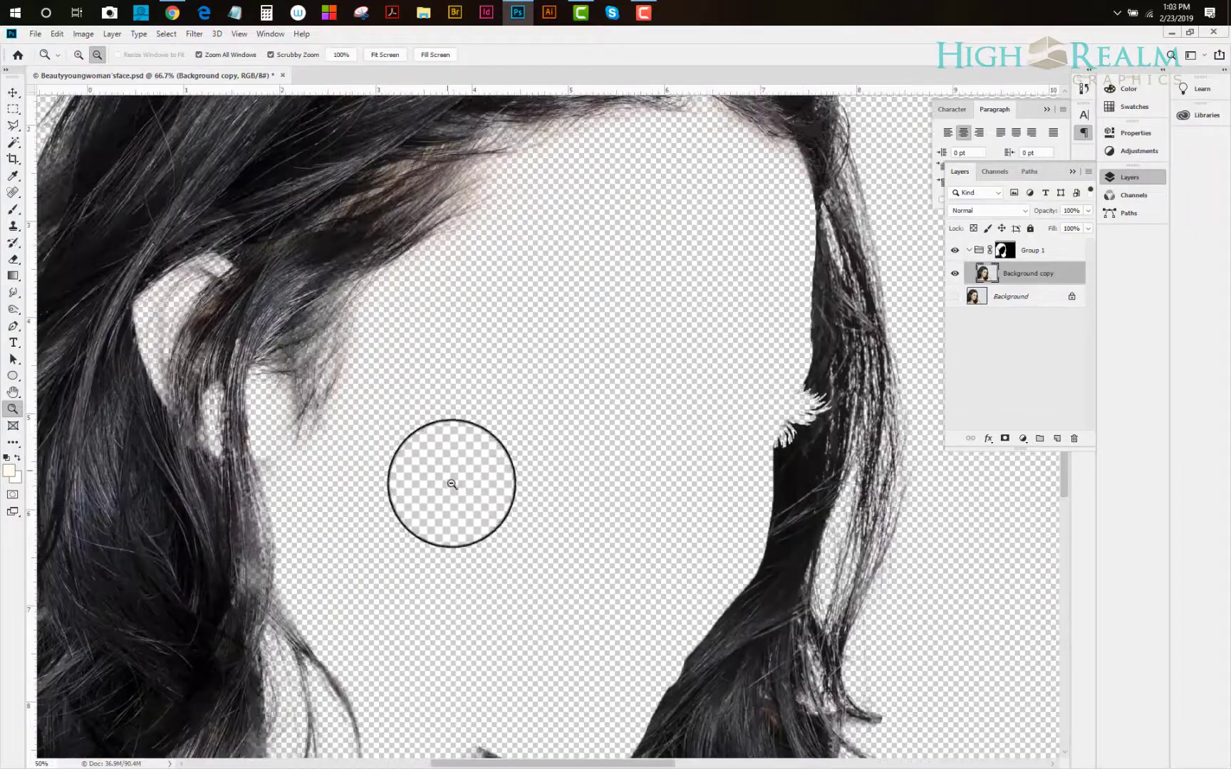
pyautogui.keyDown('alt'); pyautogui.click(449, 486); pyautogui.keyUp('alt')
pyautogui.keyDown('alt'); pyautogui.click(447, 420); pyautogui.keyUp('alt')
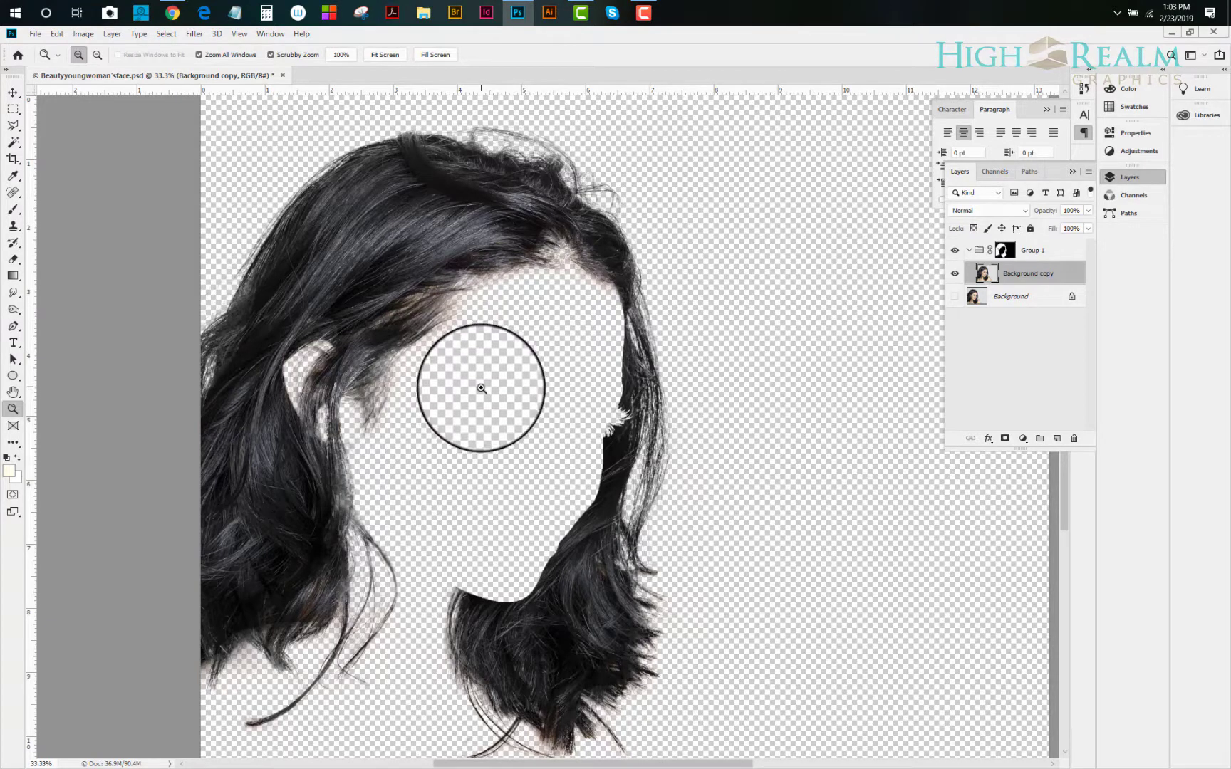
pyautogui.click(954, 296)
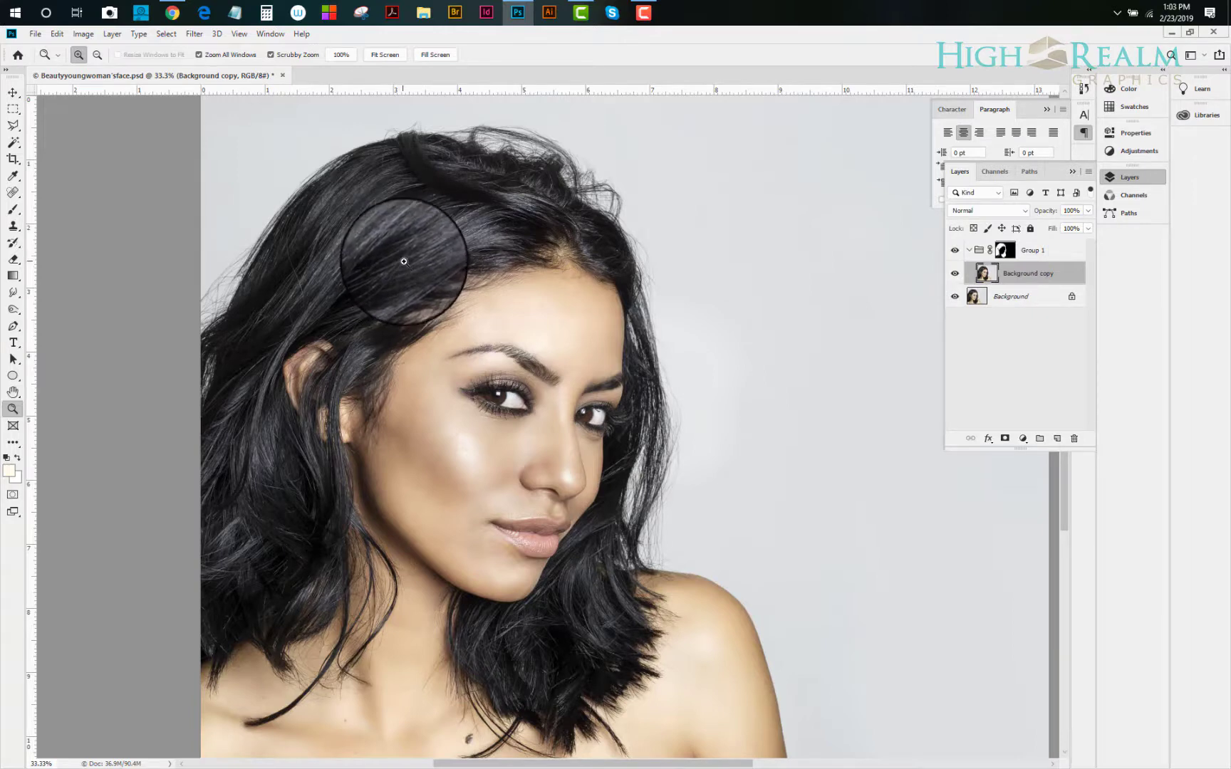
# - Add a Curves adjustment layer above the background copy in the group and bend the RGB curve upward to lighten the hair
pyautogui.click(1022, 438)
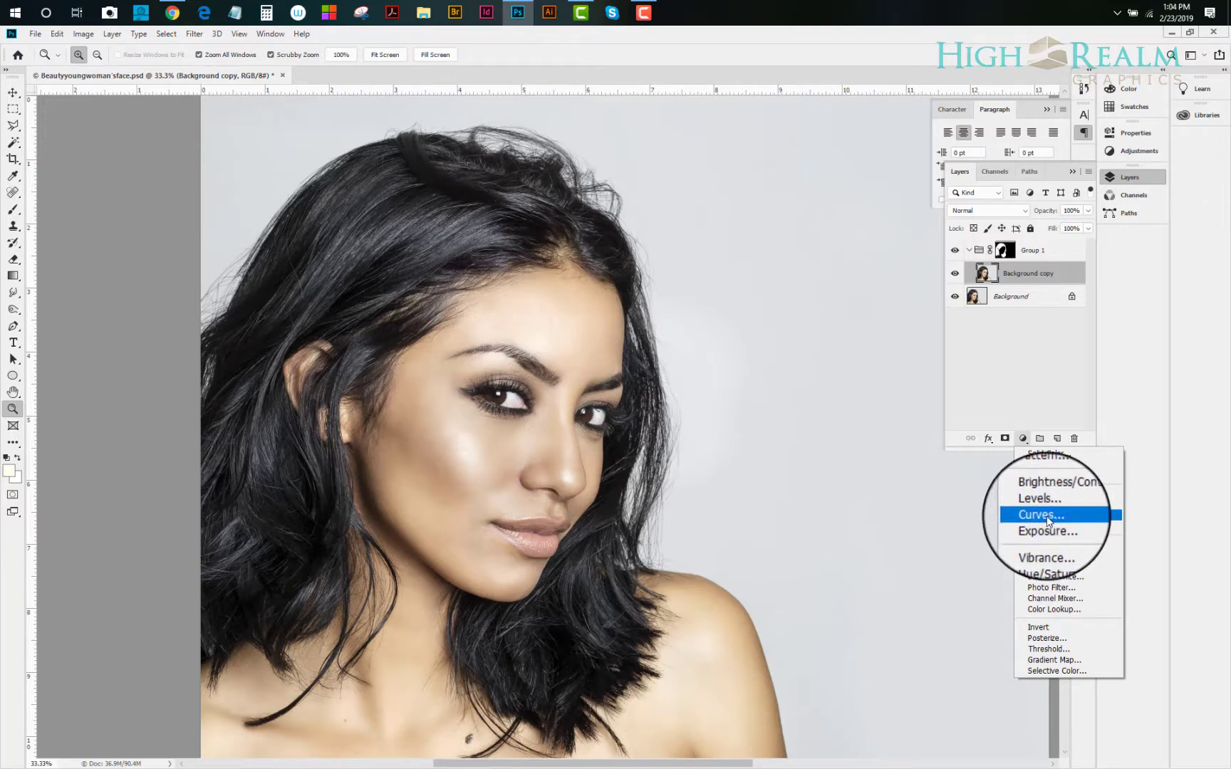
pyautogui.click(1048, 519)
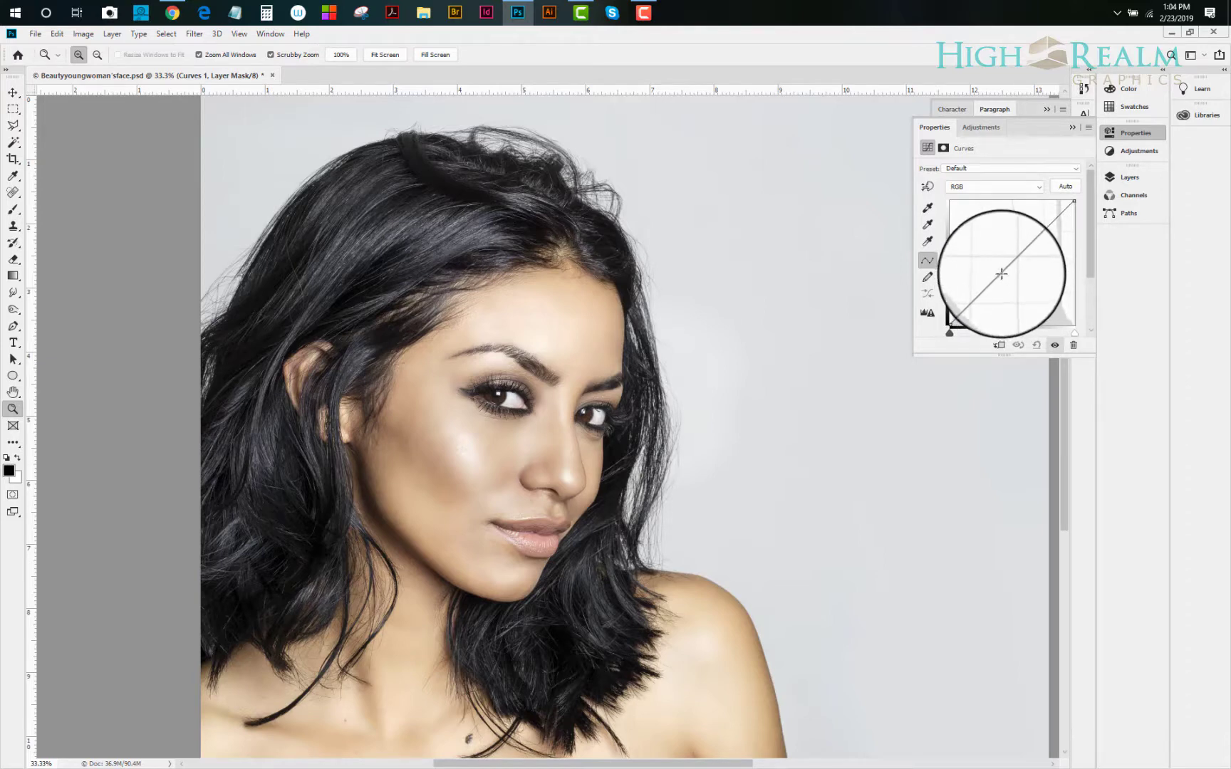
pyautogui.moveTo(1001, 273); pyautogui.dragTo(990, 254)
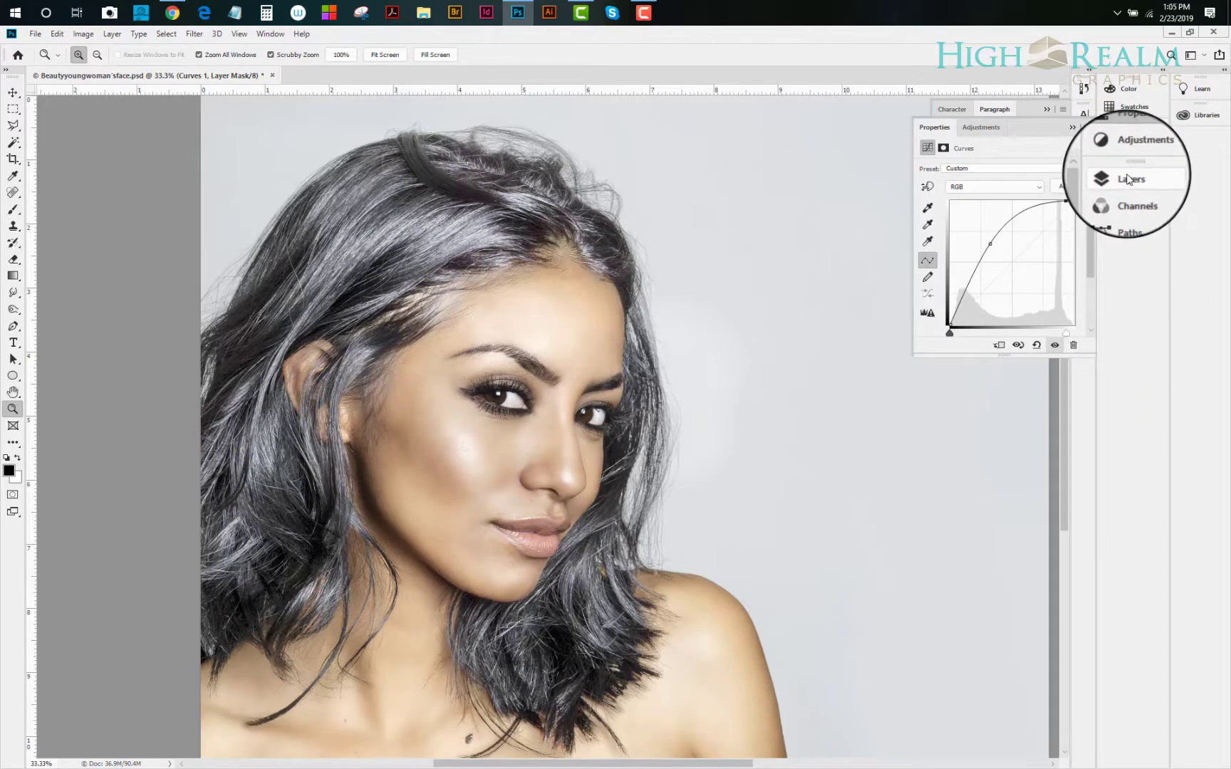
pyautogui.click(1072, 128)
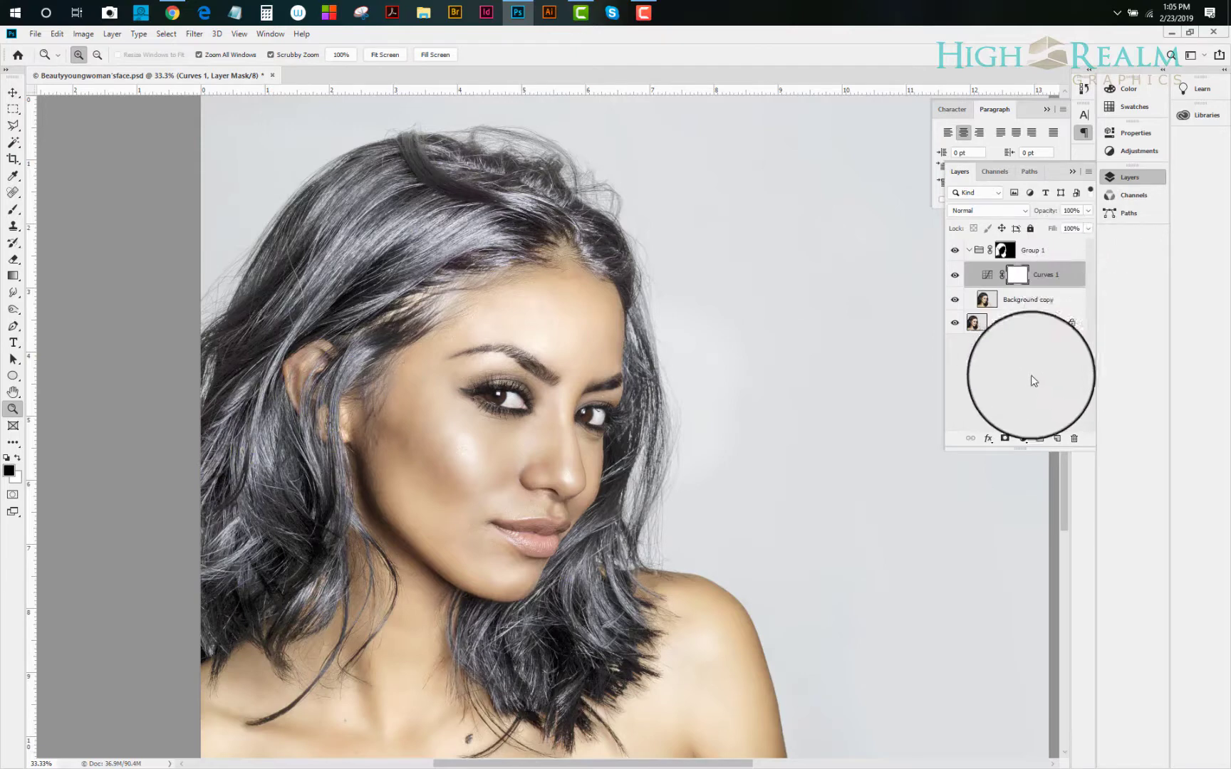
pyautogui.moveTo(1061, 300); pyautogui.dragTo(1038, 266)
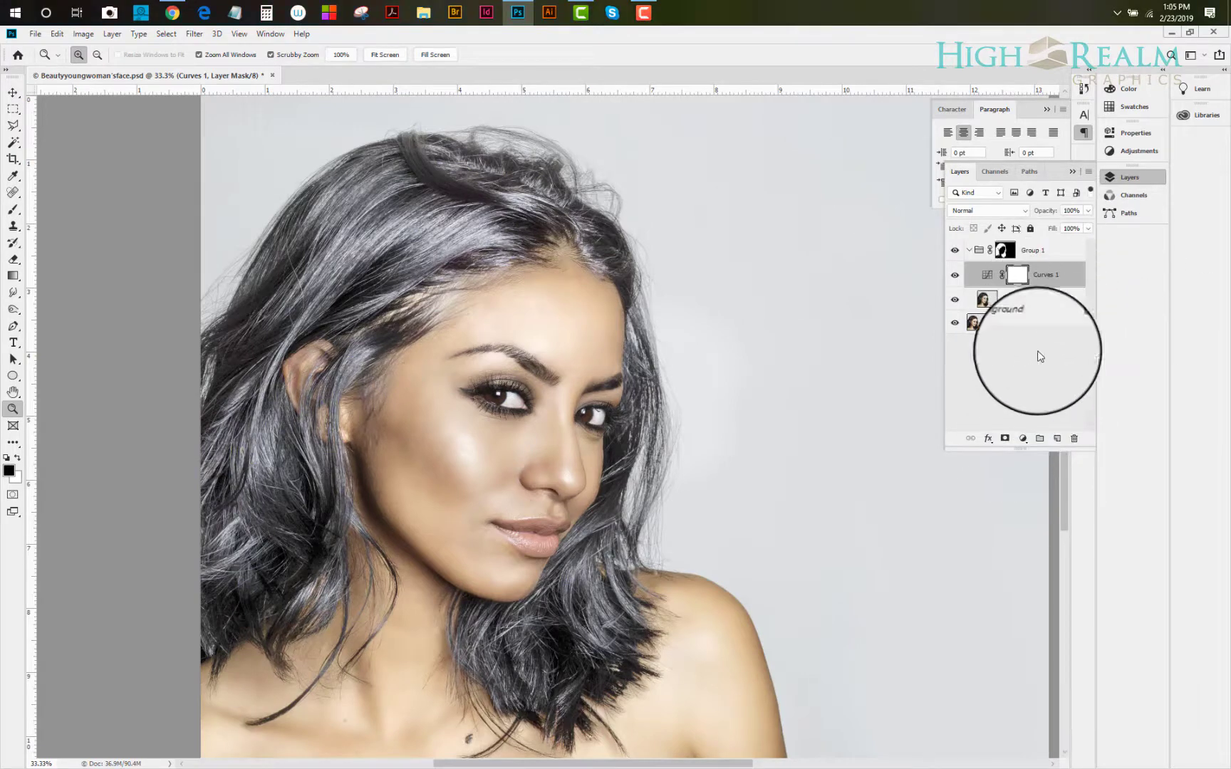
# - Add a Levels adjustment layer above the Curves layer with the midtone input at 1.53 and the white input at 241
pyautogui.click(1023, 438)
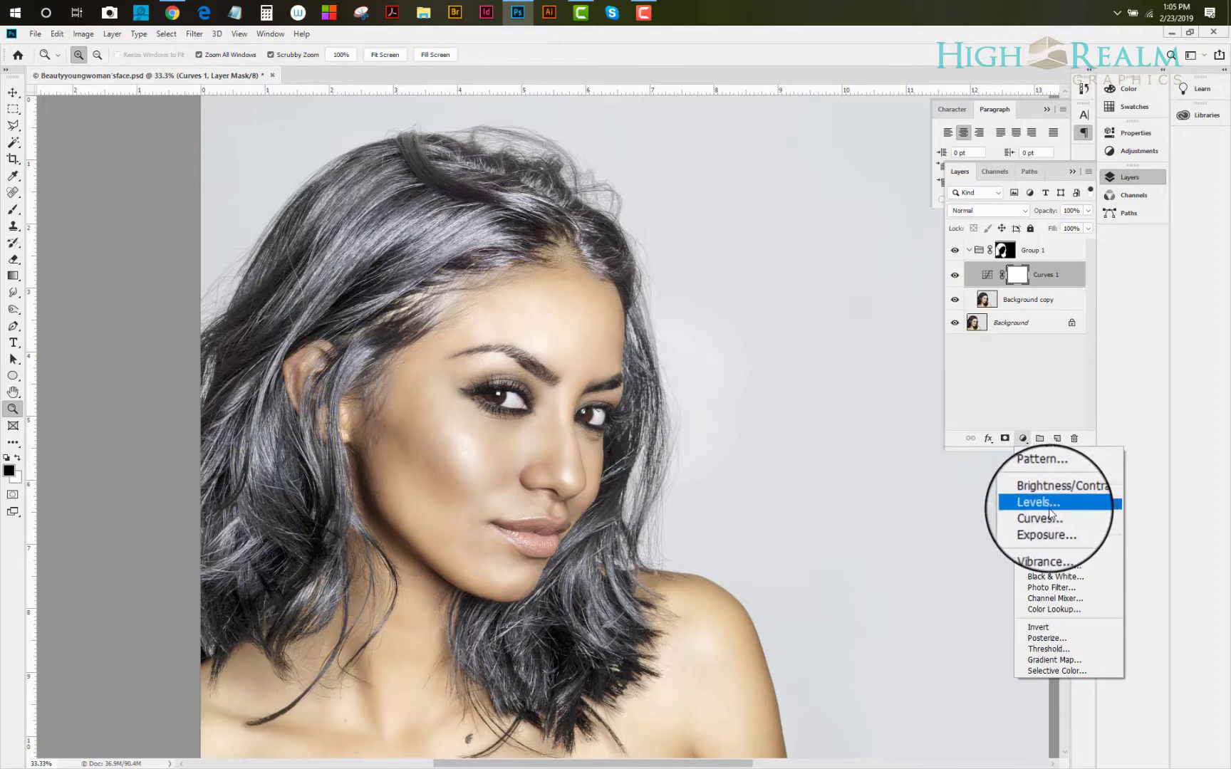
pyautogui.click(1045, 514)
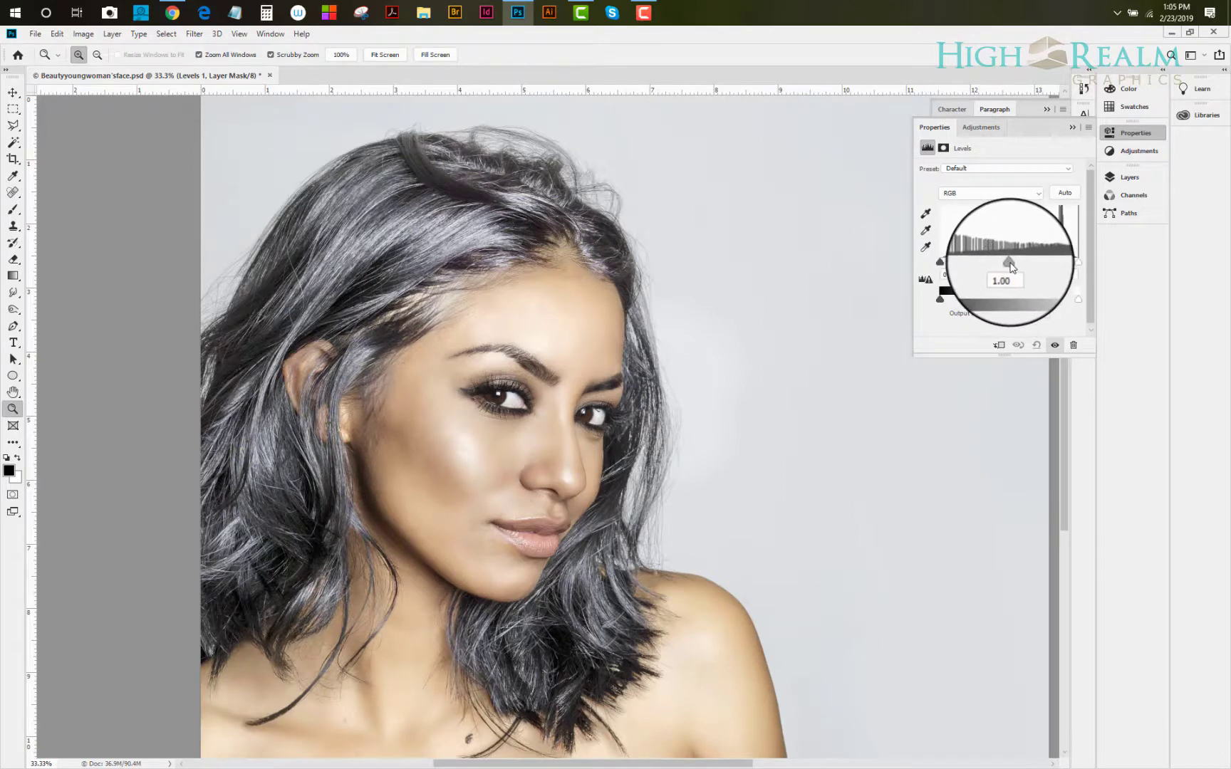
pyautogui.moveTo(1010, 267); pyautogui.dragTo(997, 268)
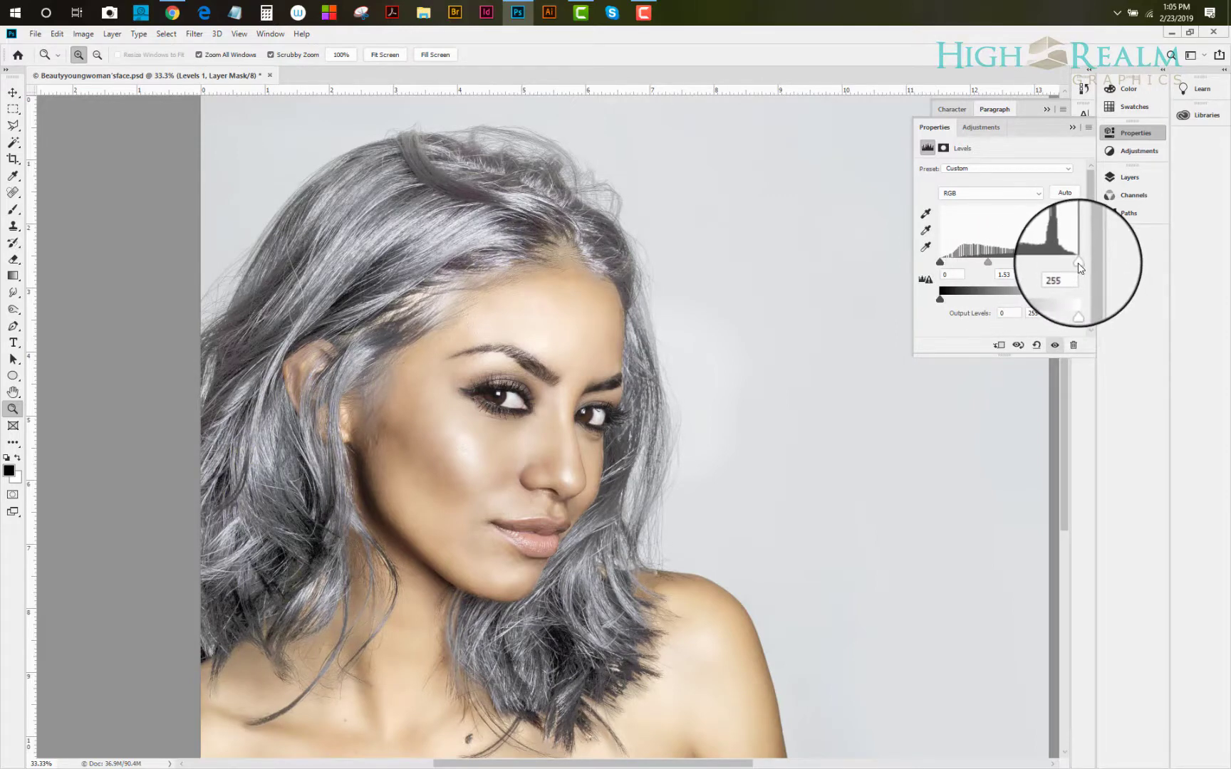
pyautogui.moveTo(1080, 268); pyautogui.dragTo(1078, 268)
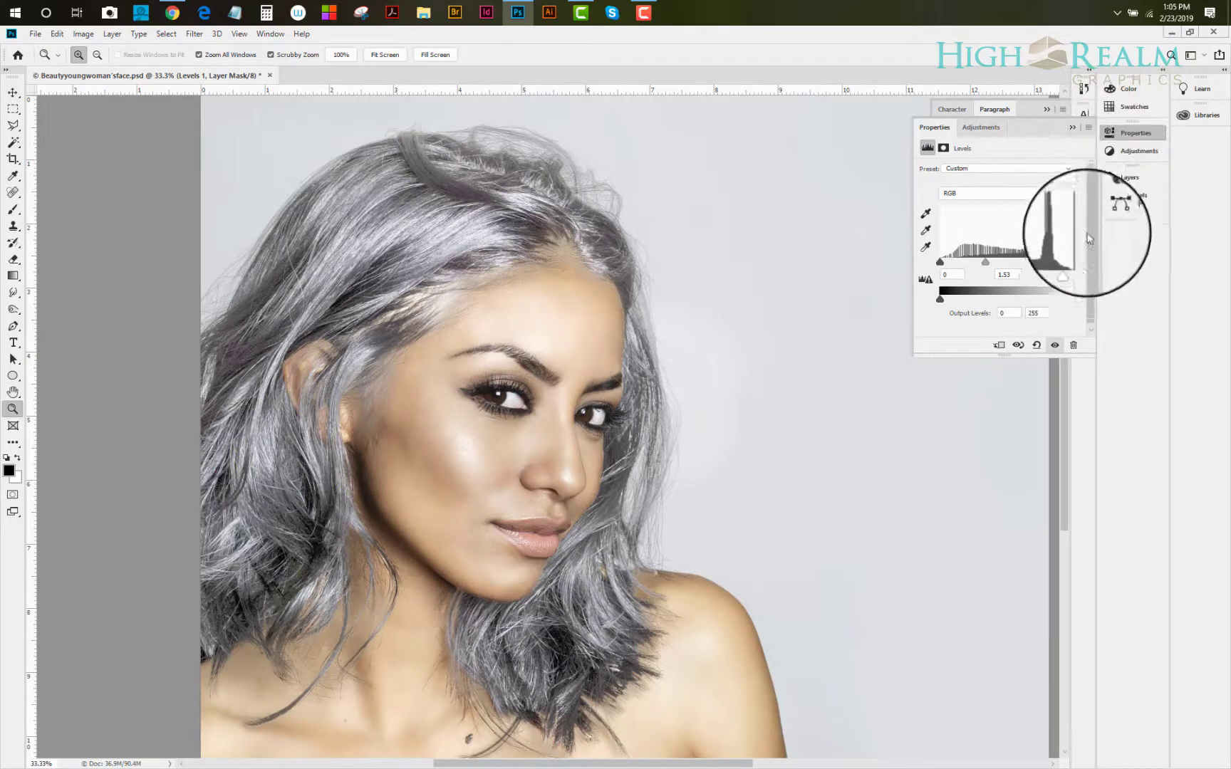
pyautogui.moveTo(1071, 263); pyautogui.dragTo(1070, 264)
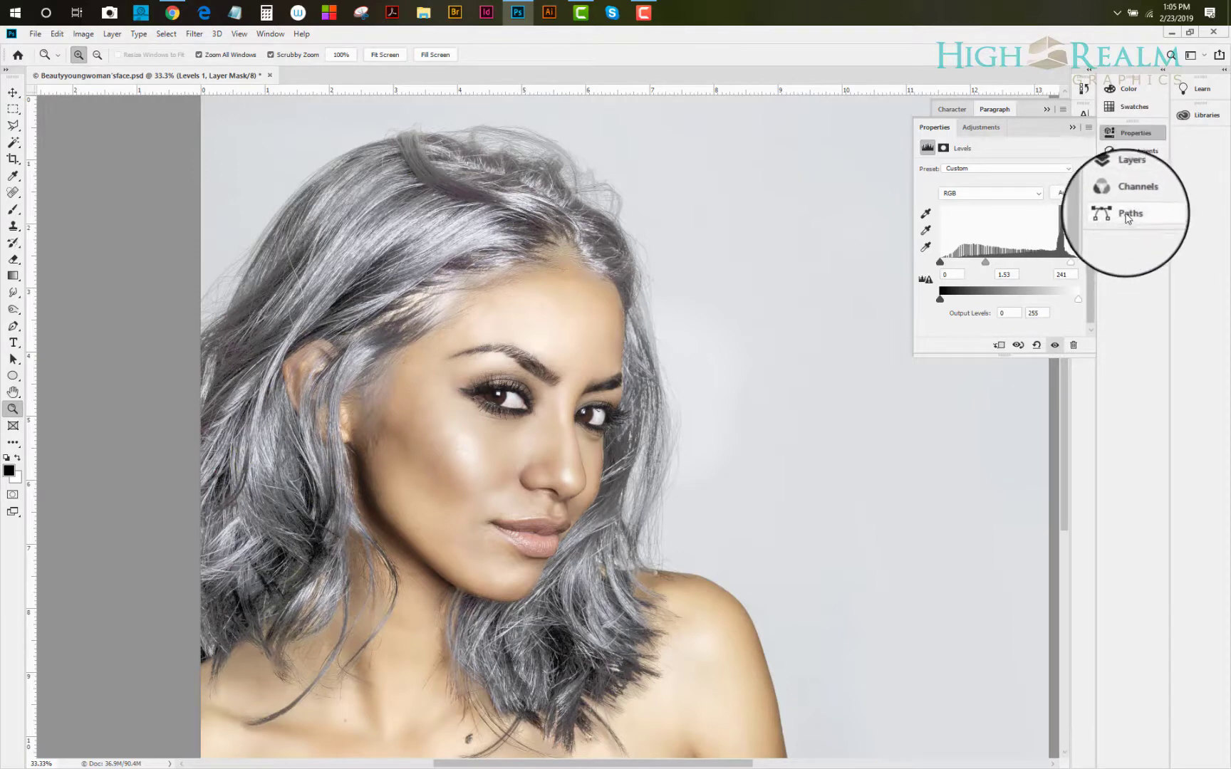
pyautogui.click(1131, 168)
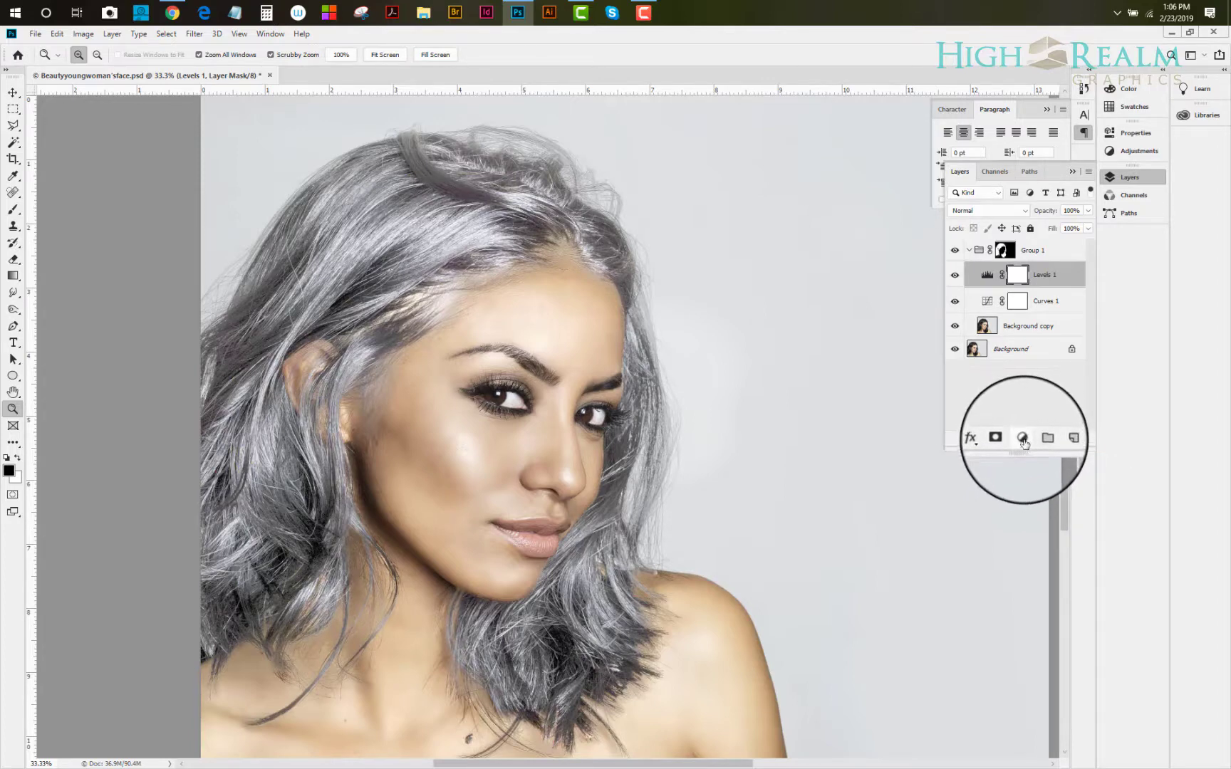
# - Add a Selective Color adjustment layer above the Levels layer and set its Neutrals to Cyan -25% and Magenta -16%
pyautogui.click(1023, 440)
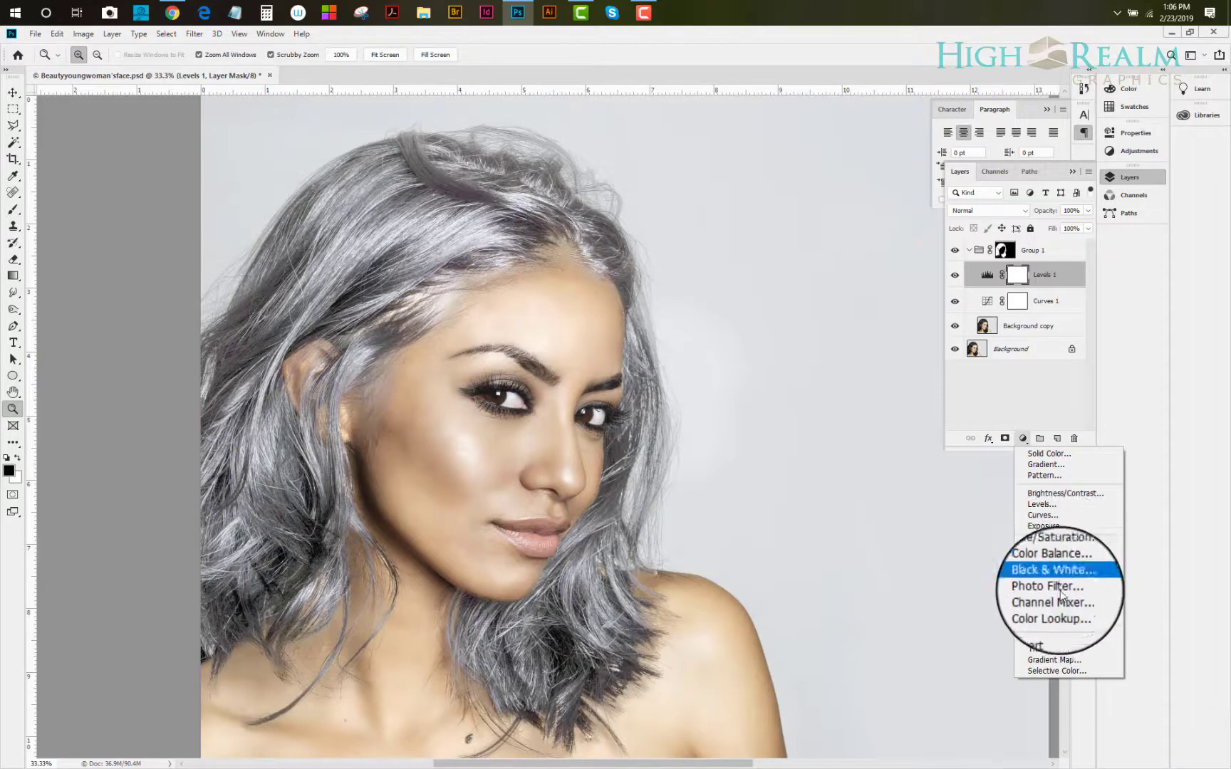
pyautogui.click(1054, 670)
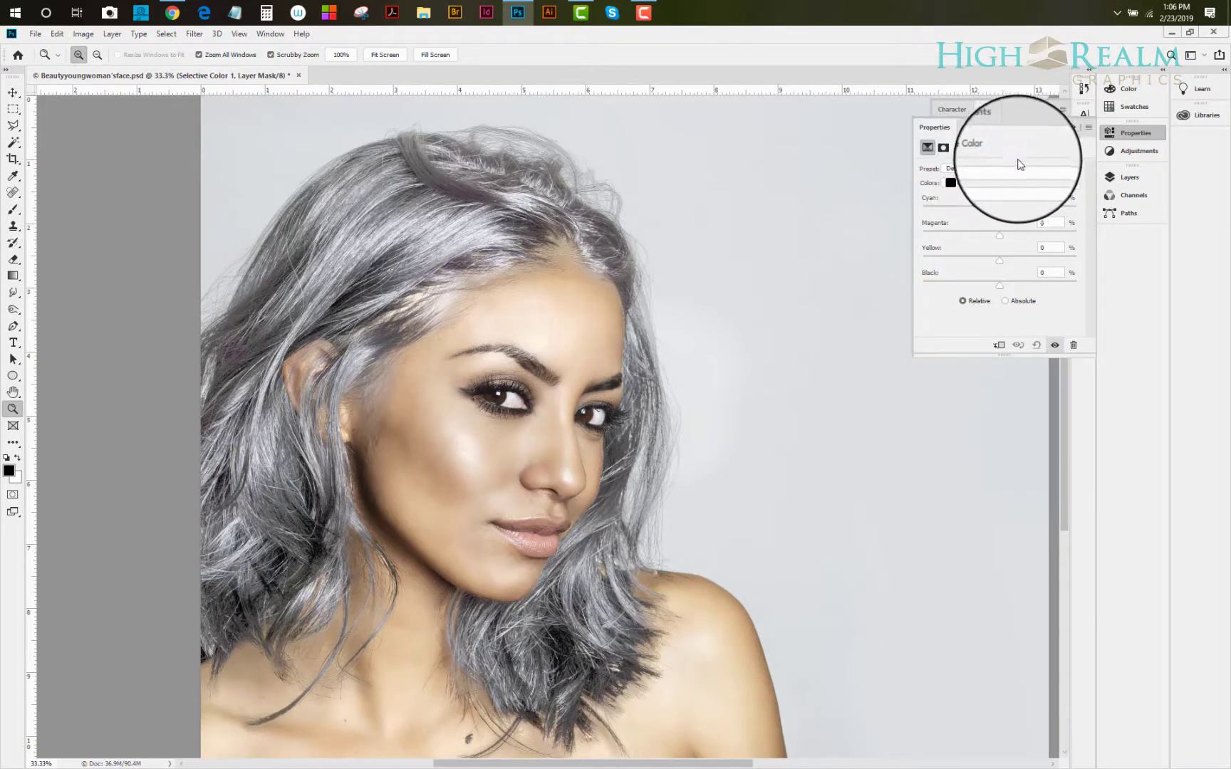
pyautogui.click(1034, 185)
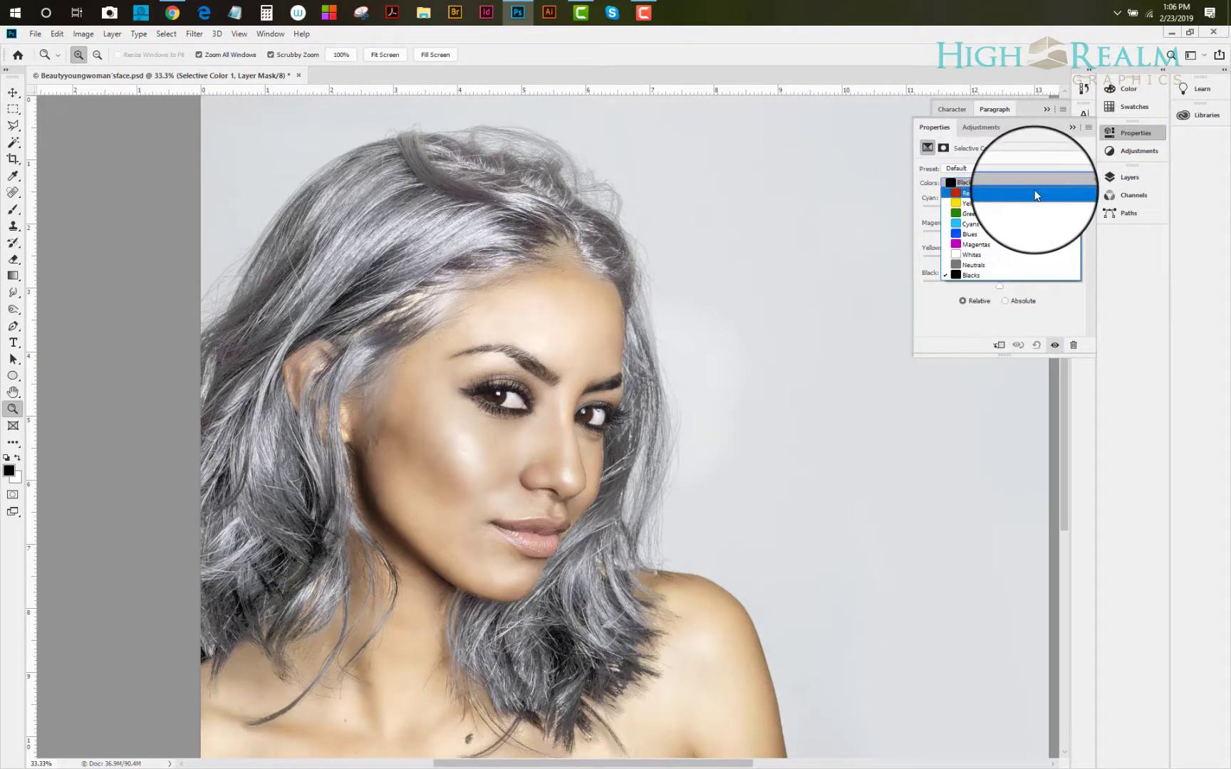
pyautogui.click(989, 265)
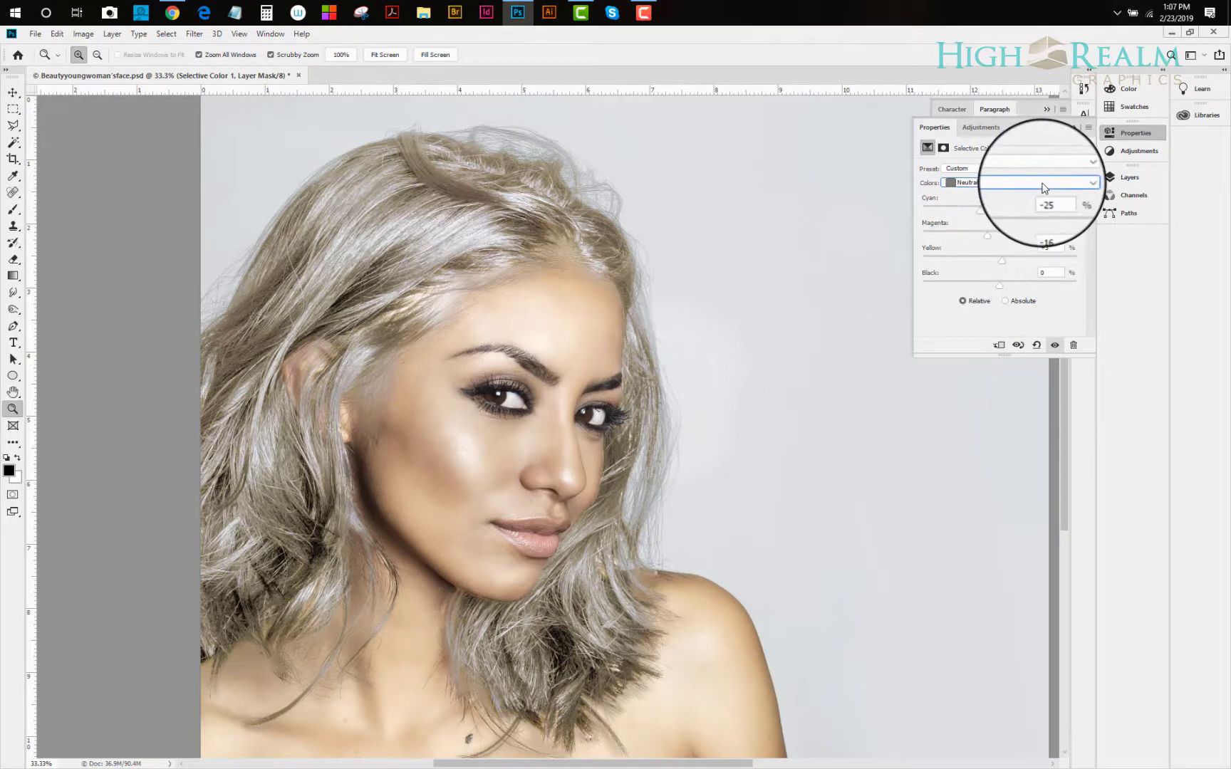
# - Set the Selective Color Blacks to Cyan -11%, Magenta +5%, Yellow +12% and Black +3%
pyautogui.click(1043, 187)
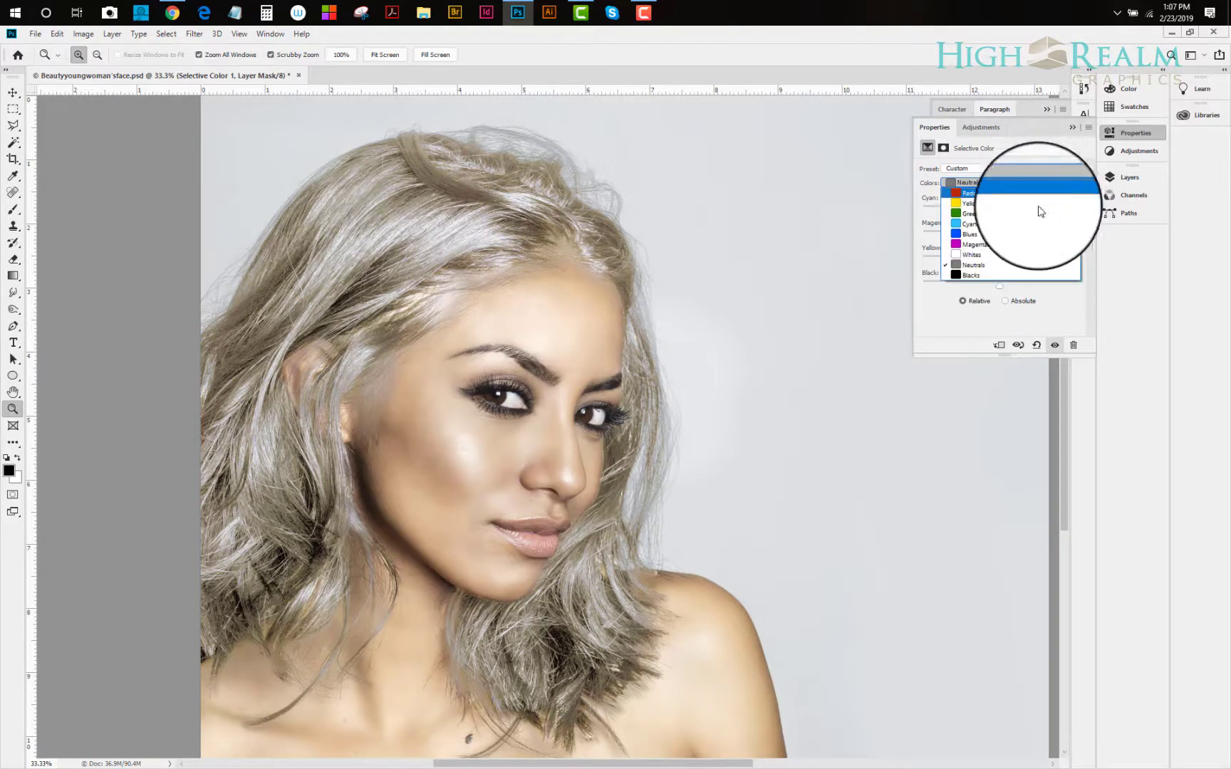
pyautogui.click(1011, 276)
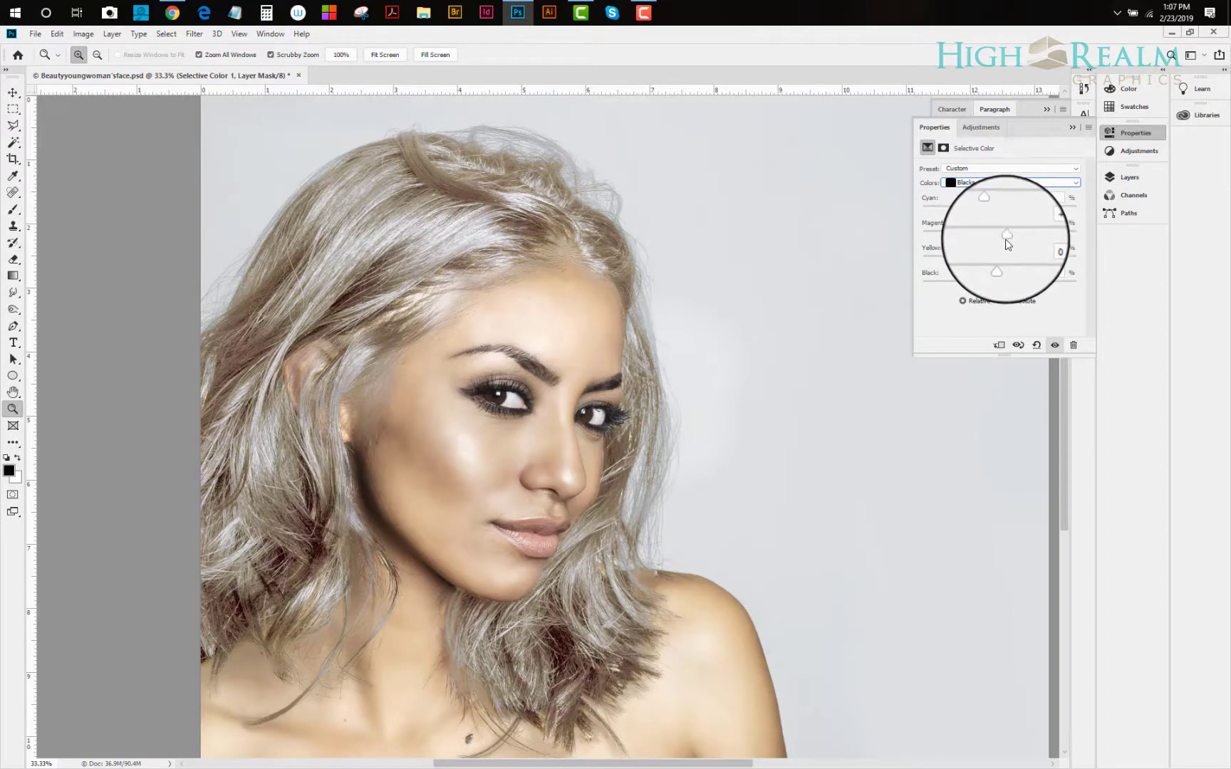
pyautogui.moveTo(1006, 245); pyautogui.dragTo(1022, 267)
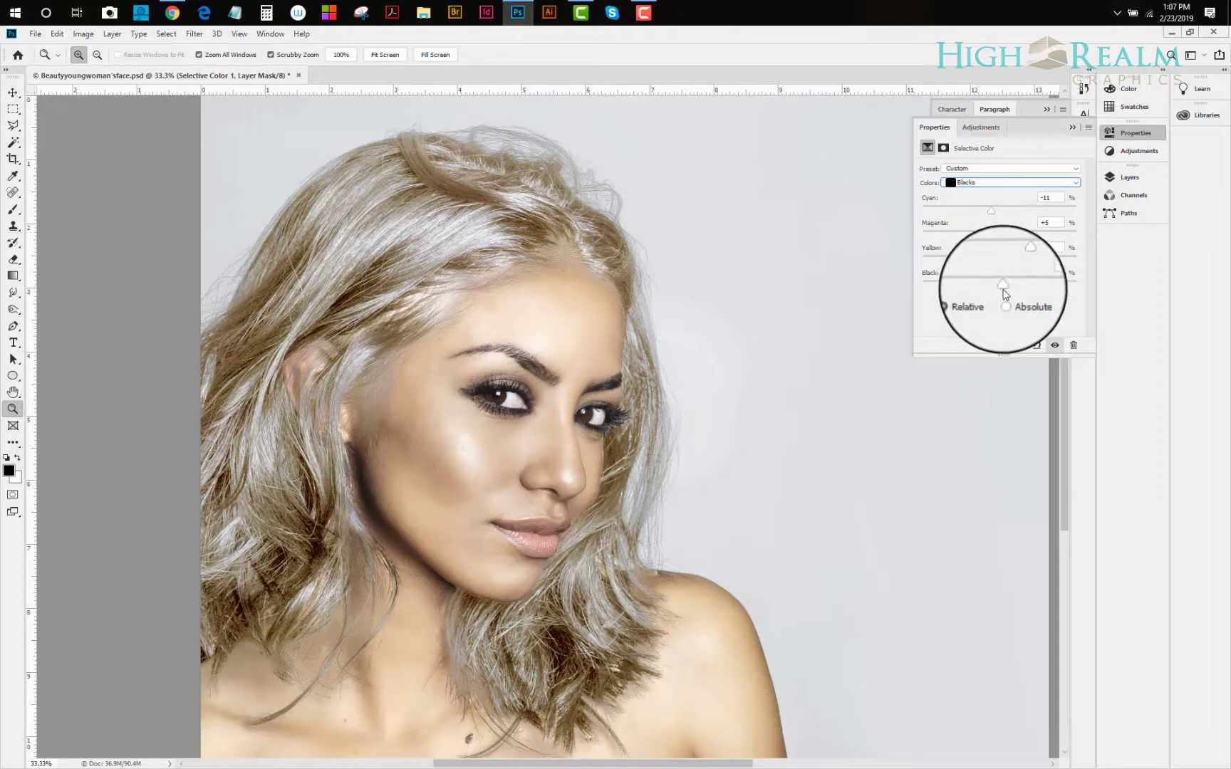
pyautogui.moveTo(1021, 260); pyautogui.dragTo(1009, 262)
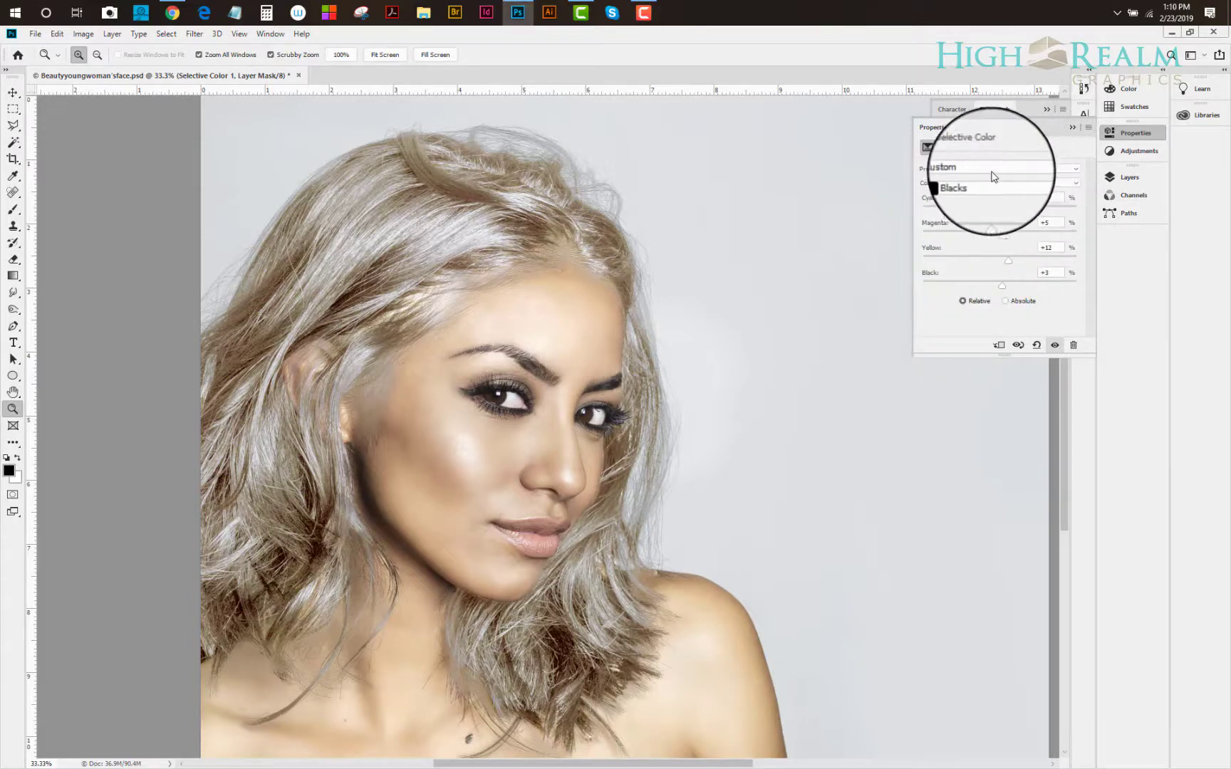
# - Set the Cyan amount of the Selective Color Whites to -51%
pyautogui.click(1038, 196)
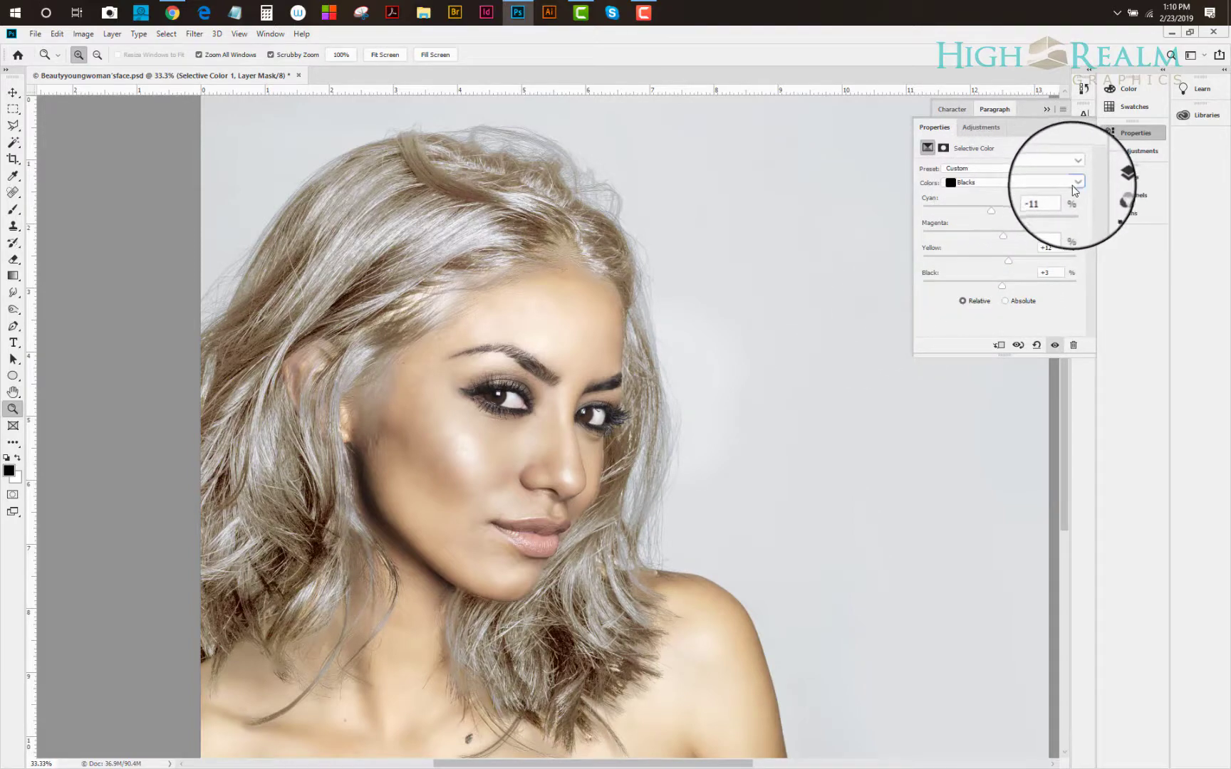
pyautogui.click(1029, 183)
pyautogui.click(969, 257)
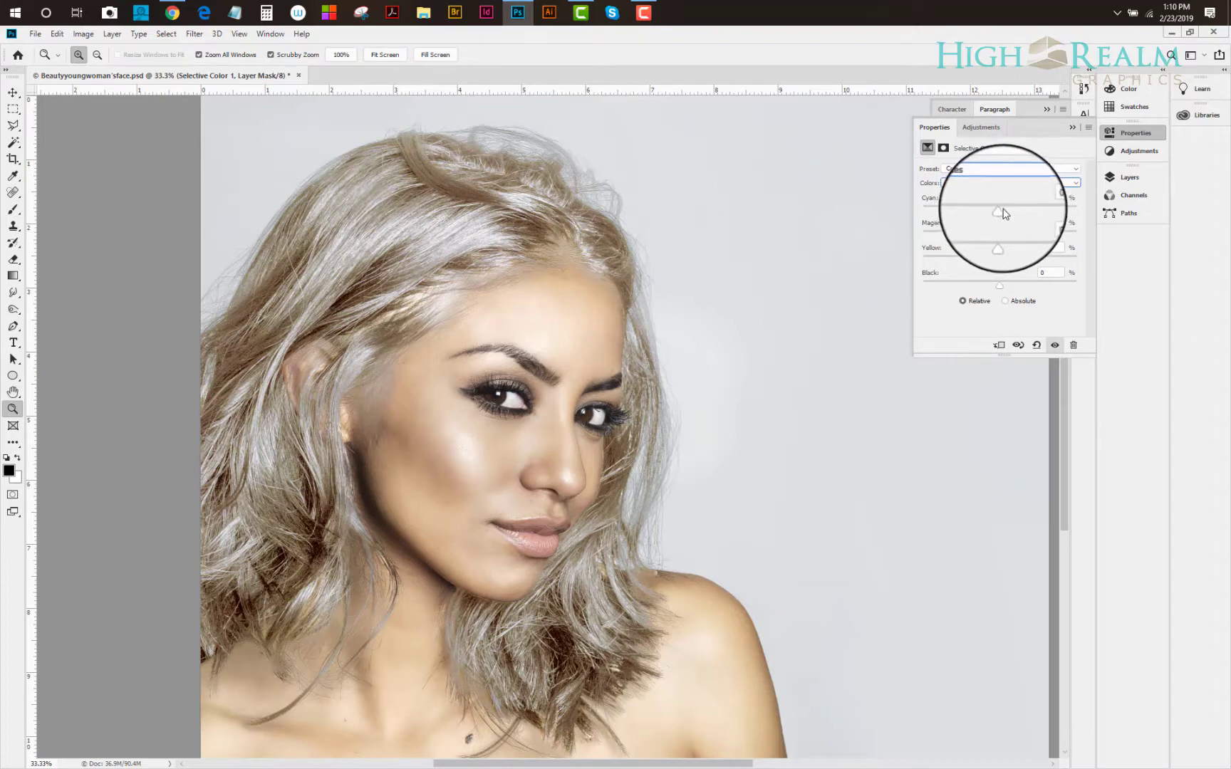
pyautogui.press('Down')
pyautogui.press('Down')
pyautogui.press('Down')
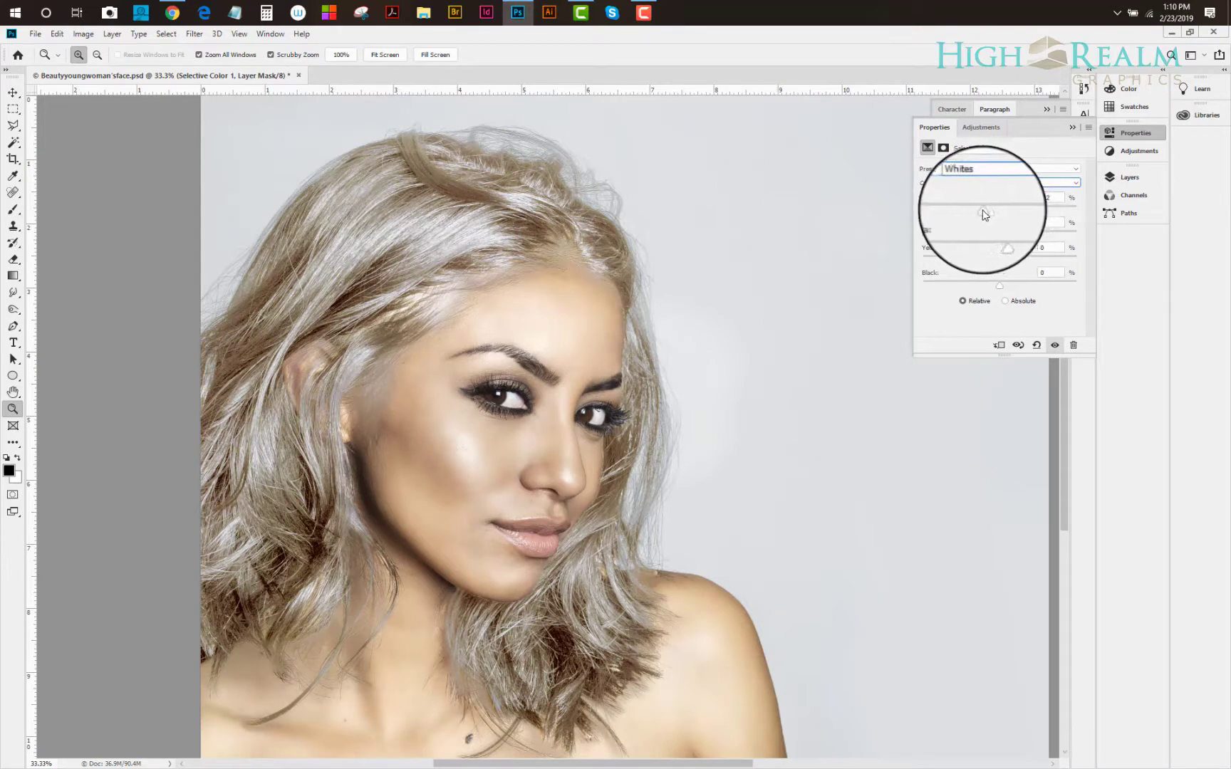
pyautogui.moveTo(983, 215); pyautogui.dragTo(975, 217)
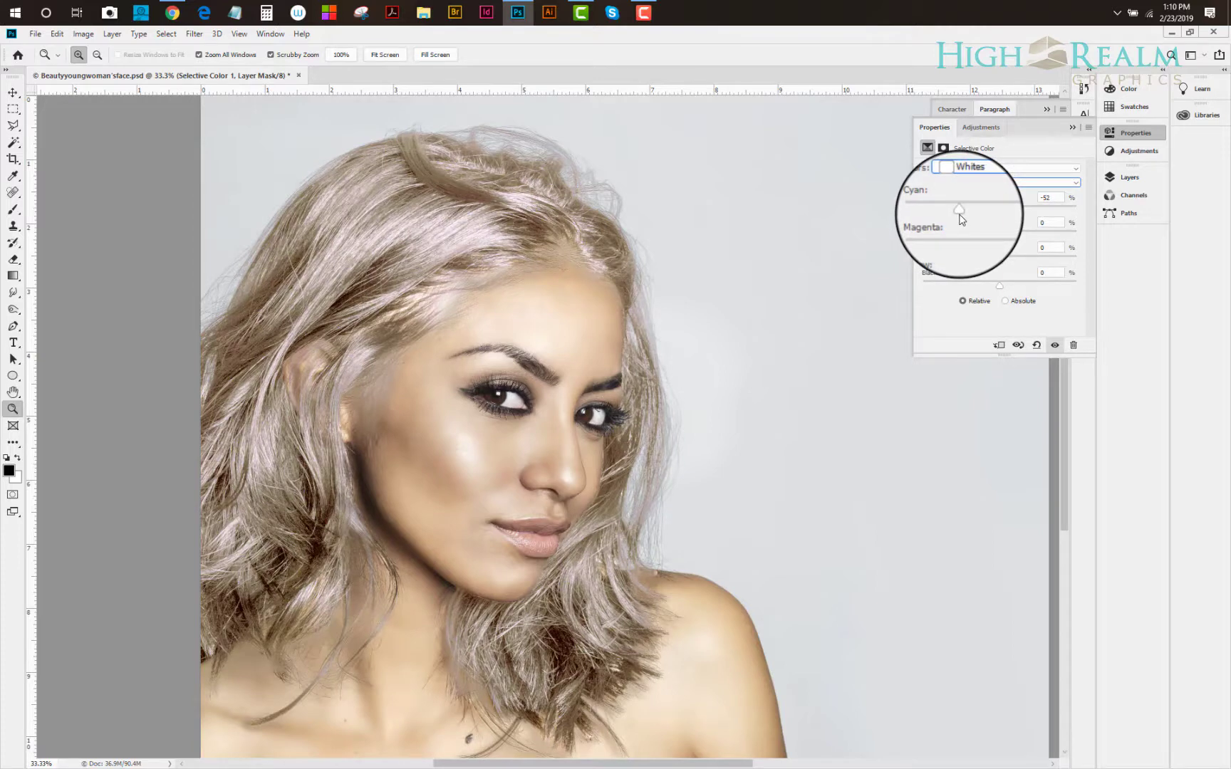
pyautogui.moveTo(960, 210); pyautogui.dragTo(961, 209)
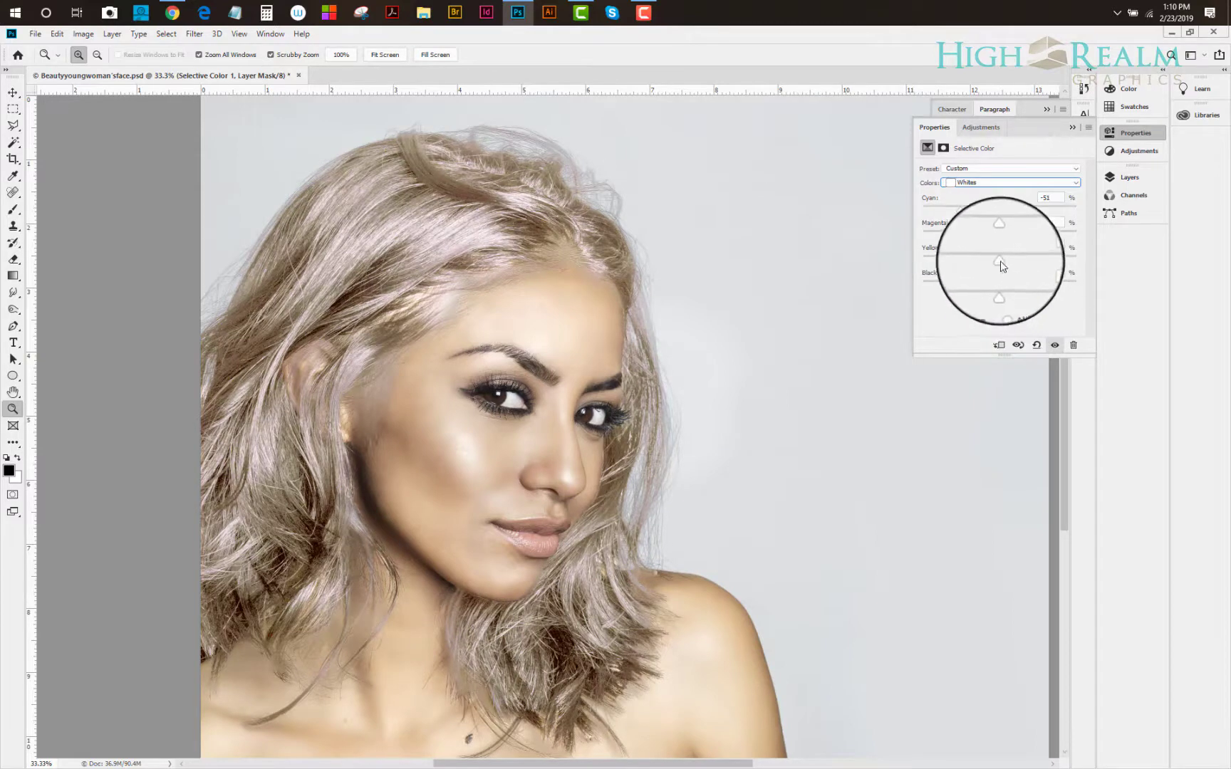
# - Set the Yellow amount of the Selective Color Whites to +46%
pyautogui.moveTo(1006, 268); pyautogui.dragTo(1032, 270)
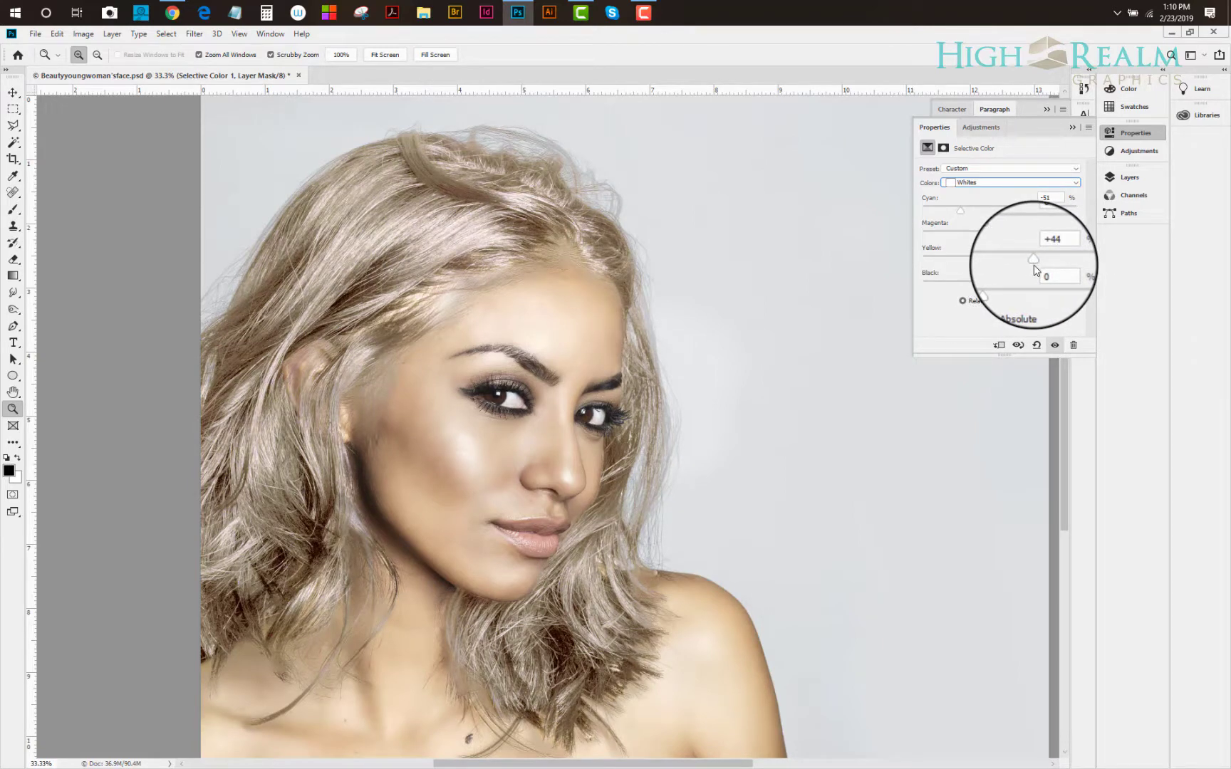
pyautogui.moveTo(1035, 270); pyautogui.dragTo(1020, 261)
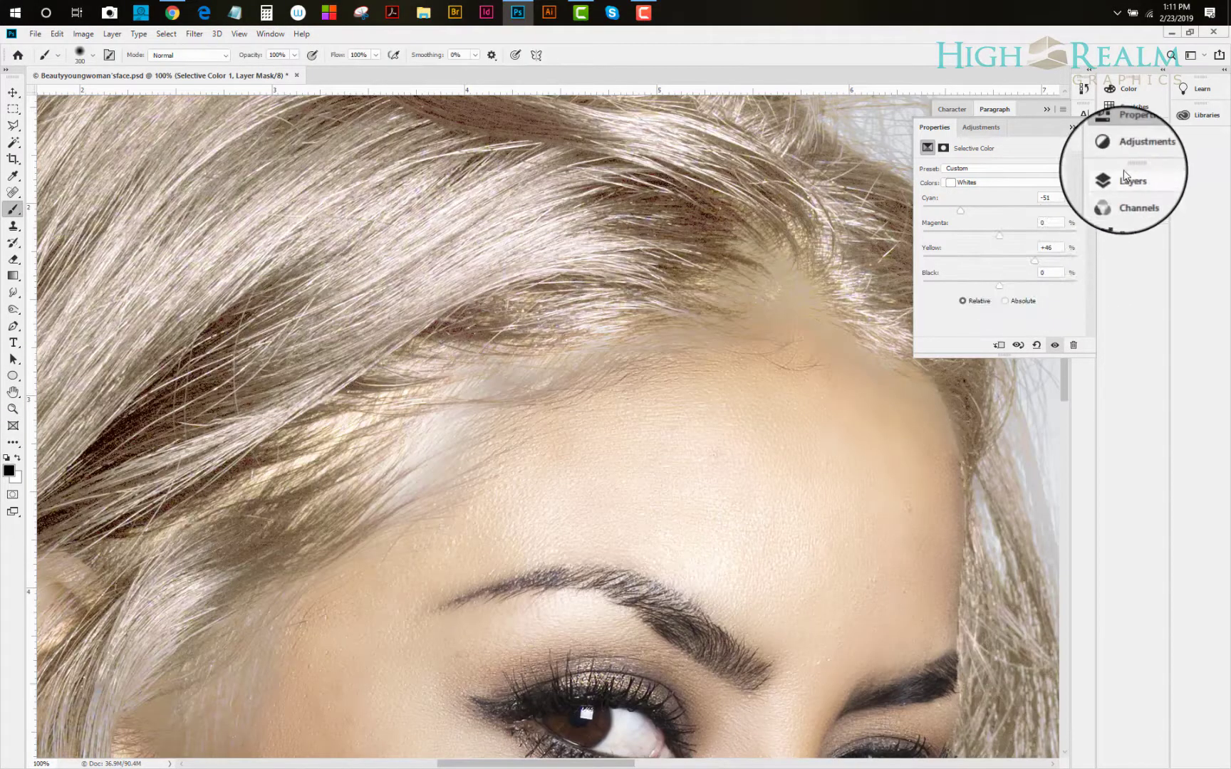
# - Try to paint black on the Group 1 mask over the hairline at the temple, and undo the stroke
pyautogui.click(1129, 177)
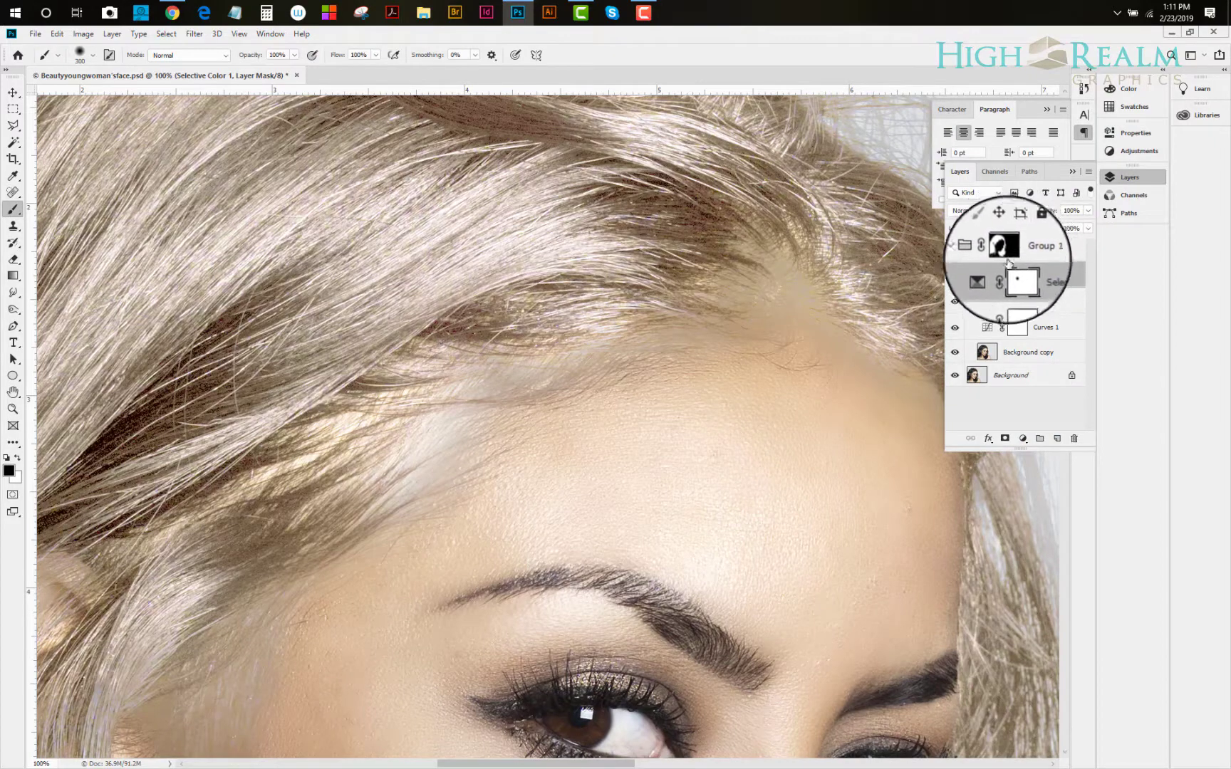
pyautogui.click(1004, 250)
pyautogui.moveTo(489, 417)
pyautogui.mouseDown()
pyautogui.moveTo(563, 437)
pyautogui.moveTo(506, 505)
pyautogui.moveTo(437, 552)
pyautogui.moveTo(432, 531)
pyautogui.moveTo(530, 499)
pyautogui.mouseUp()
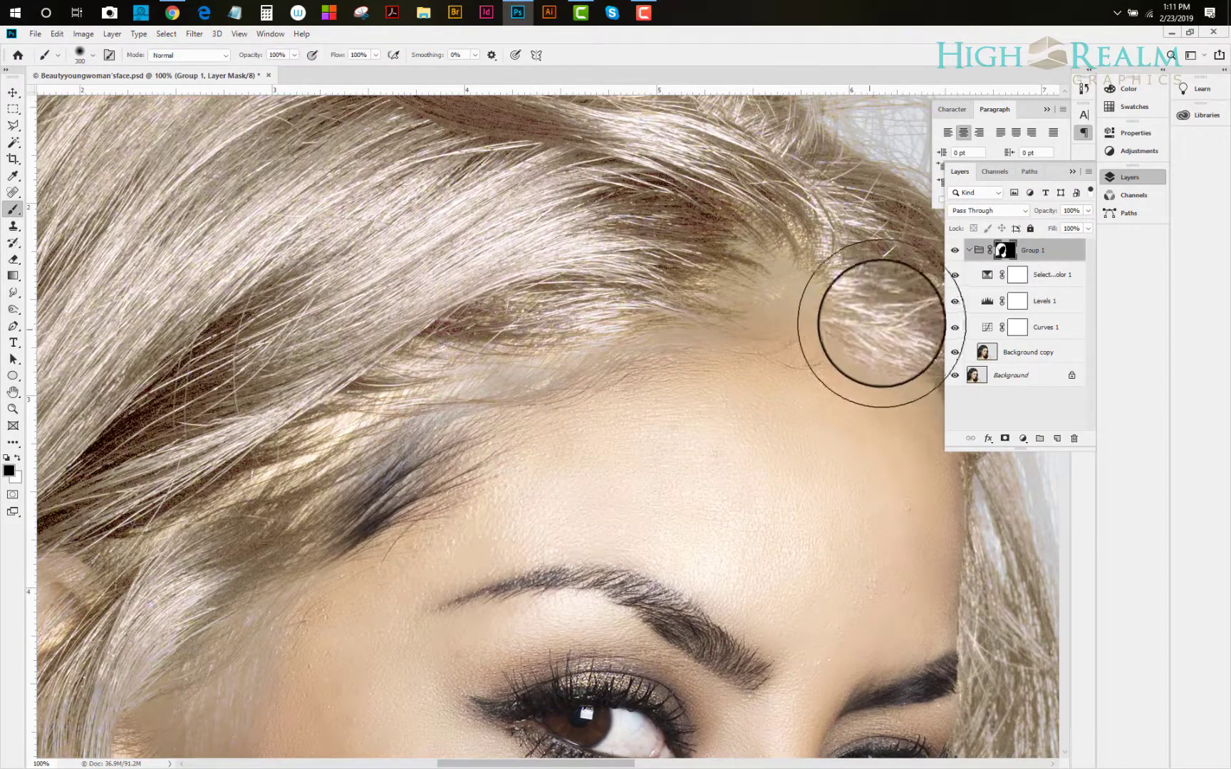
pyautogui.hotkey('ctrl', 'z')
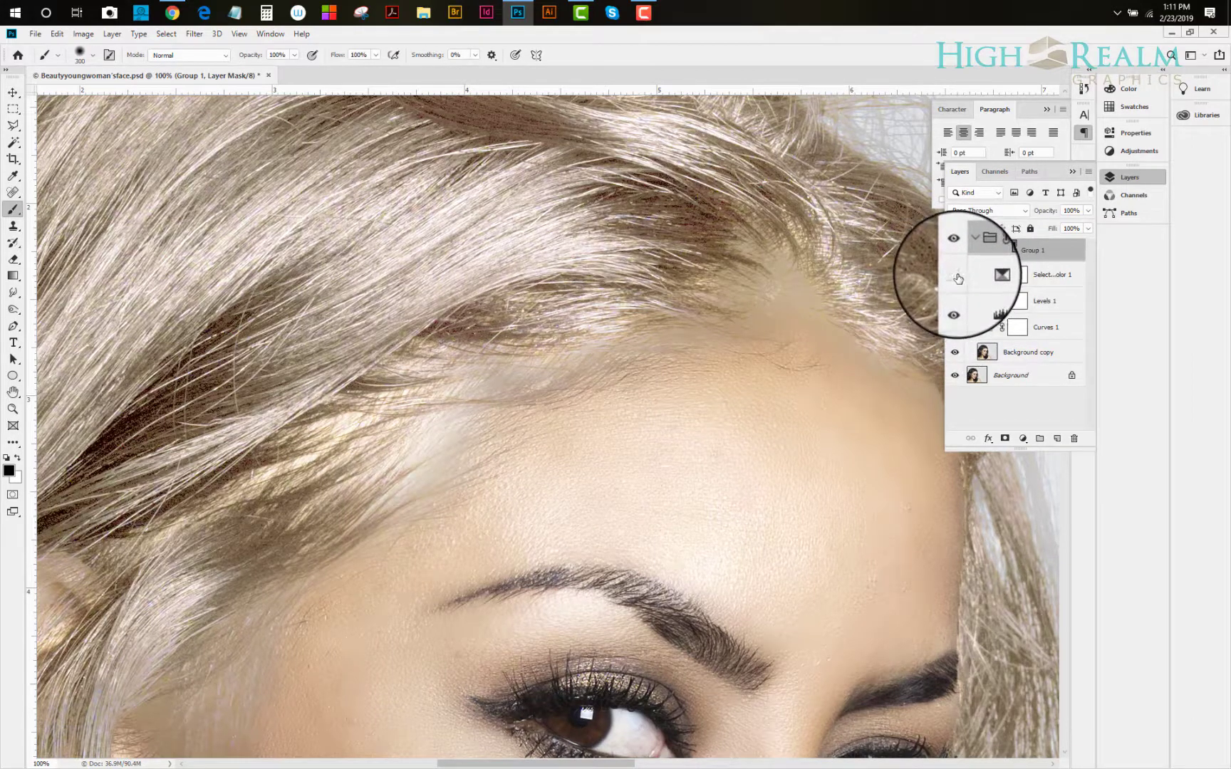
# - Compare the forehead hairline with the Selective Color and Levels layers each hidden and shown
pyautogui.click(956, 275)
pyautogui.click(957, 275)
pyautogui.click(955, 302)
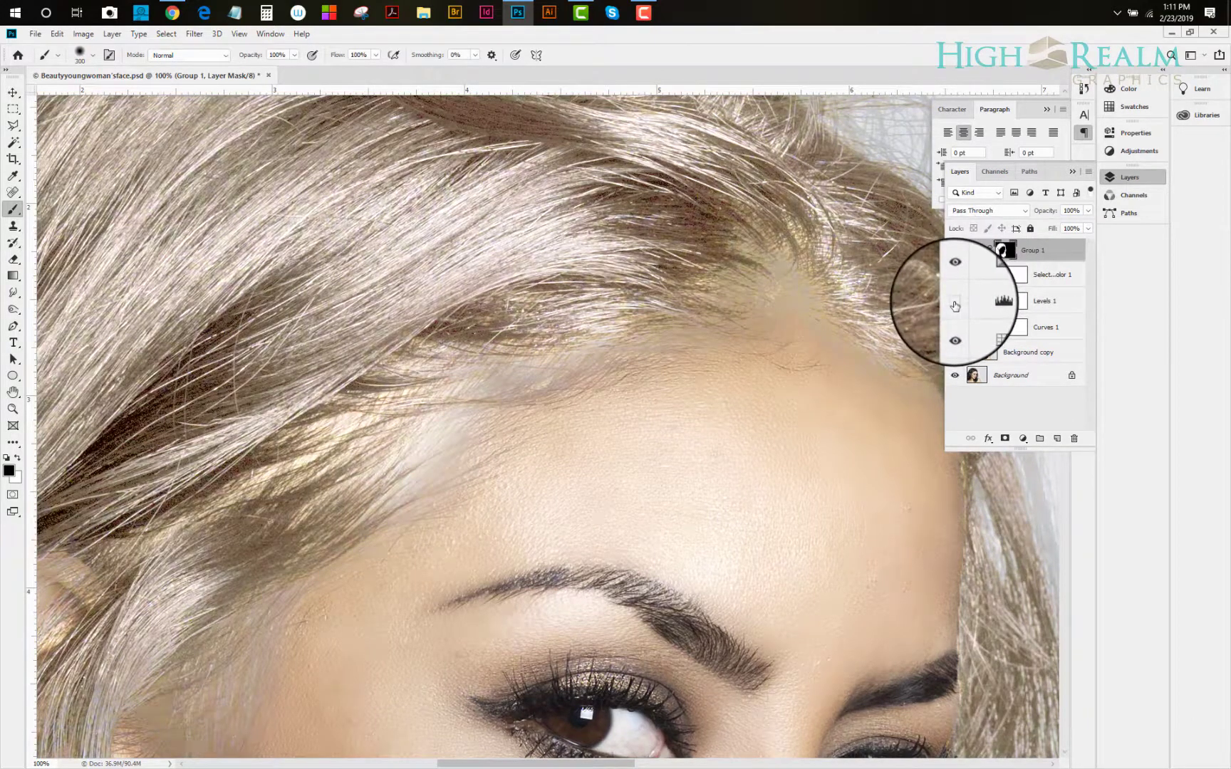
pyautogui.click(955, 303)
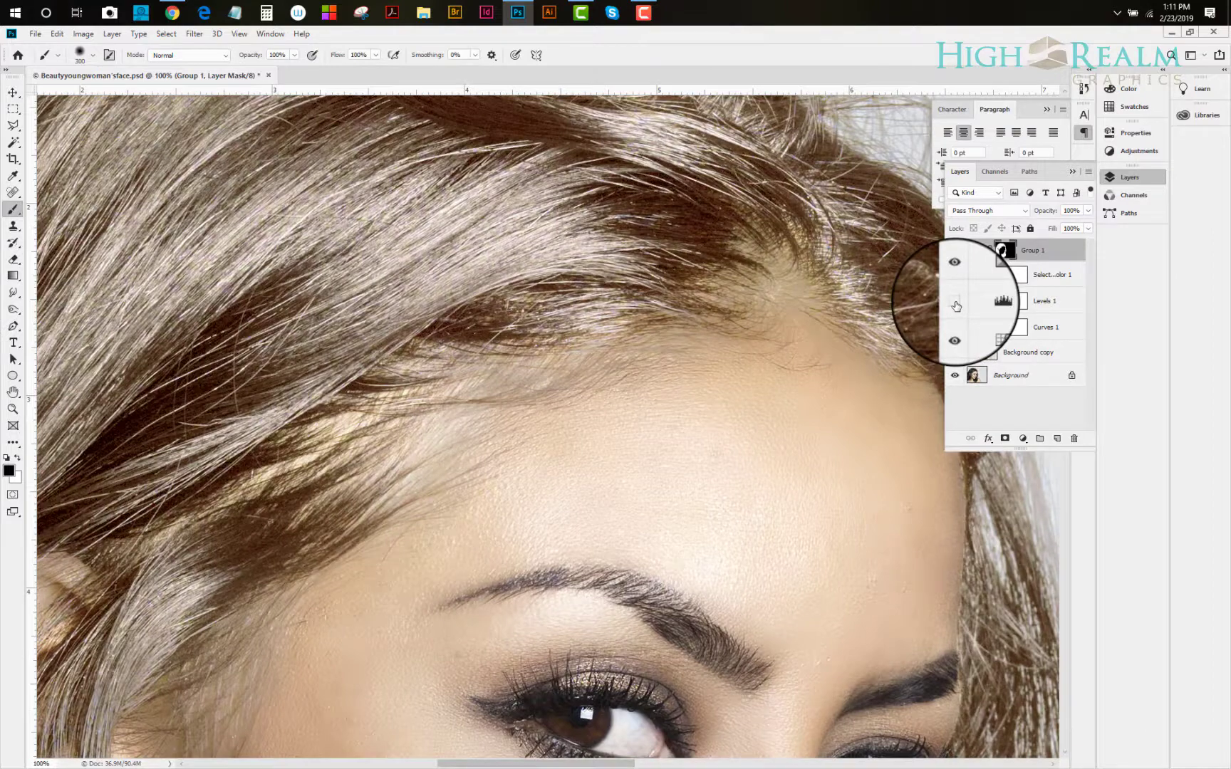
pyautogui.click(955, 302)
# - Paint black on the Levels layer's mask along the forehead hairline with a 500 px brush, and reduce the brush to 300 px
pyautogui.click(1044, 300)
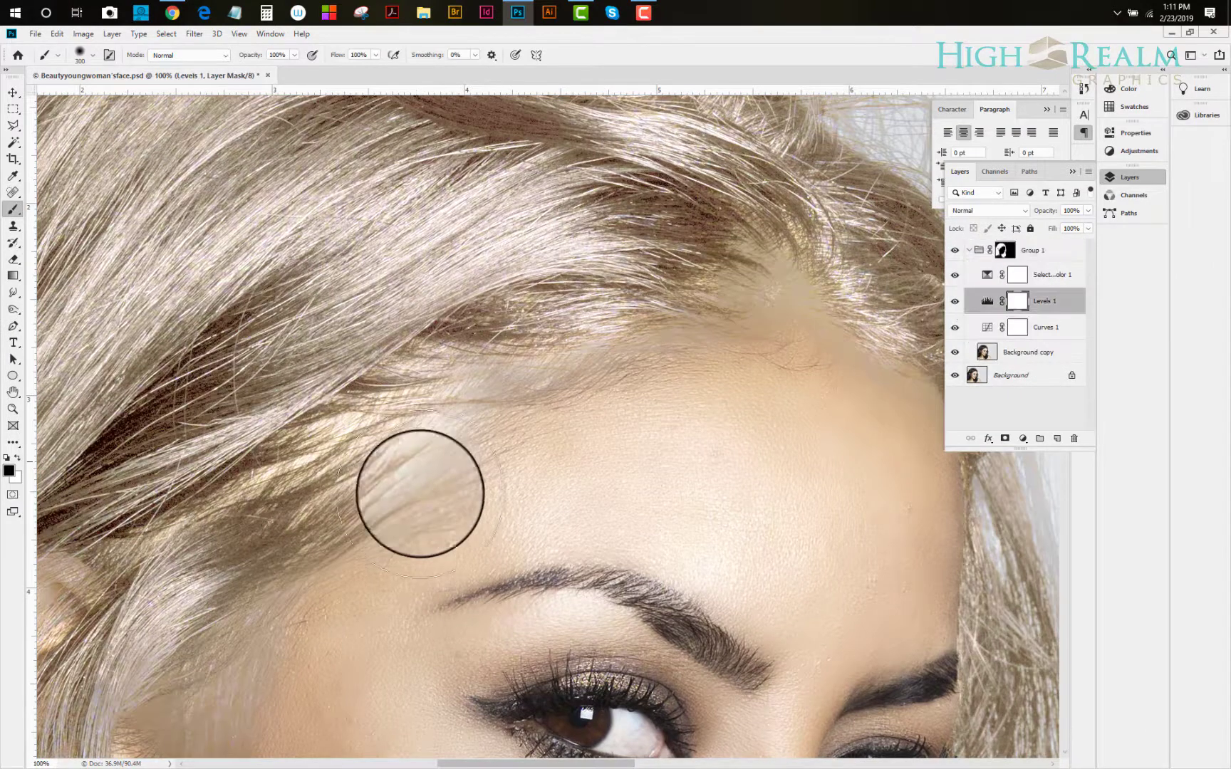
pyautogui.press(']')
pyautogui.press(']')
pyautogui.press(']')
pyautogui.press(']')
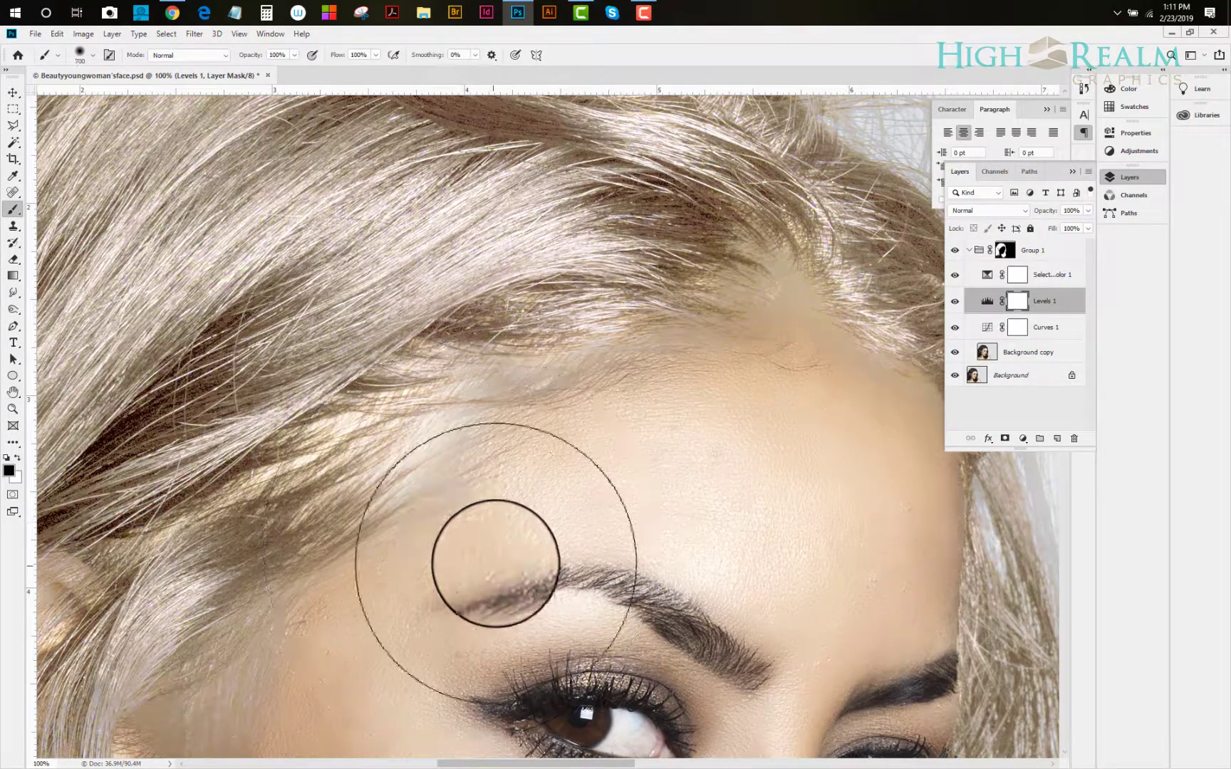
pyautogui.press('[')
pyautogui.press('[')
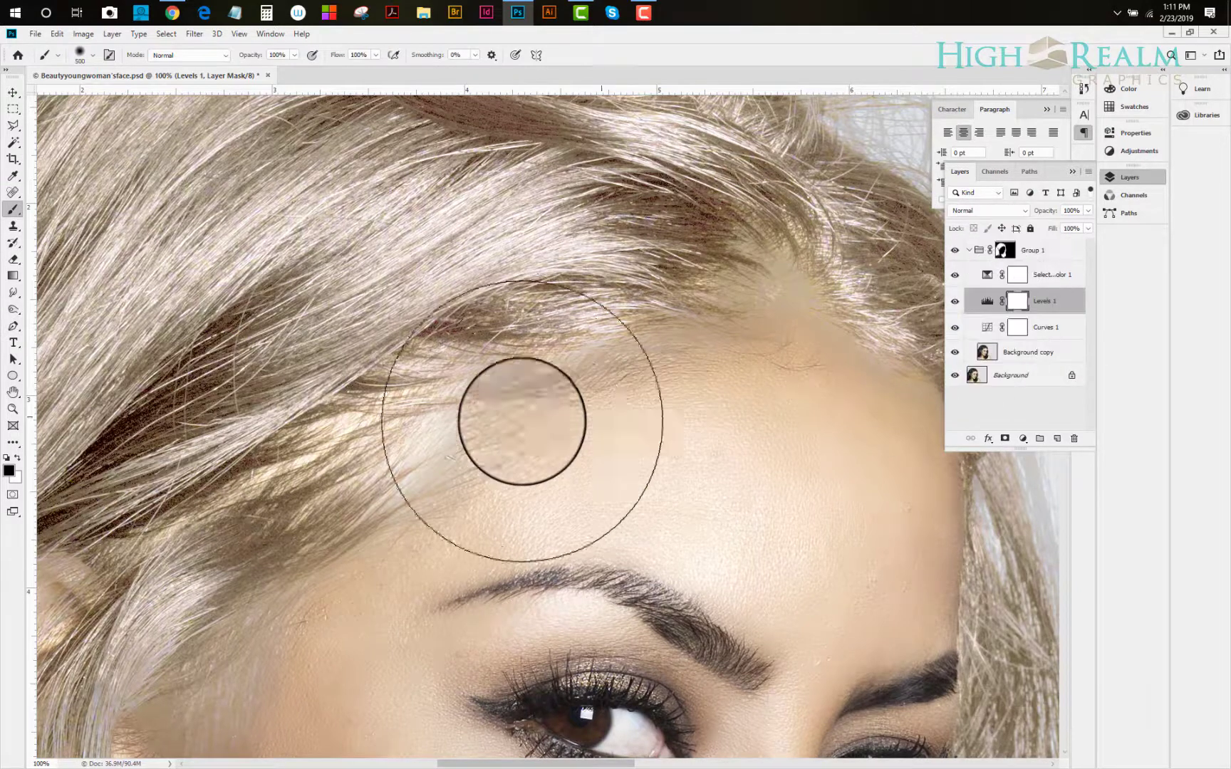
pyautogui.moveTo(446, 531)
pyautogui.mouseDown()
pyautogui.moveTo(467, 515)
pyautogui.moveTo(491, 562)
pyautogui.moveTo(487, 514)
pyautogui.moveTo(466, 508)
pyautogui.moveTo(524, 466)
pyautogui.moveTo(512, 502)
pyautogui.moveTo(369, 473)
pyautogui.moveTo(412, 494)
pyautogui.moveTo(492, 466)
pyautogui.moveTo(547, 500)
pyautogui.moveTo(650, 464)
pyautogui.mouseUp()
pyautogui.press('[')
pyautogui.press('[')
pyautogui.moveTo(745, 384)
pyautogui.mouseDown()
pyautogui.moveTo(775, 439)
pyautogui.moveTo(629, 379)
pyautogui.moveTo(500, 282)
pyautogui.mouseUp()
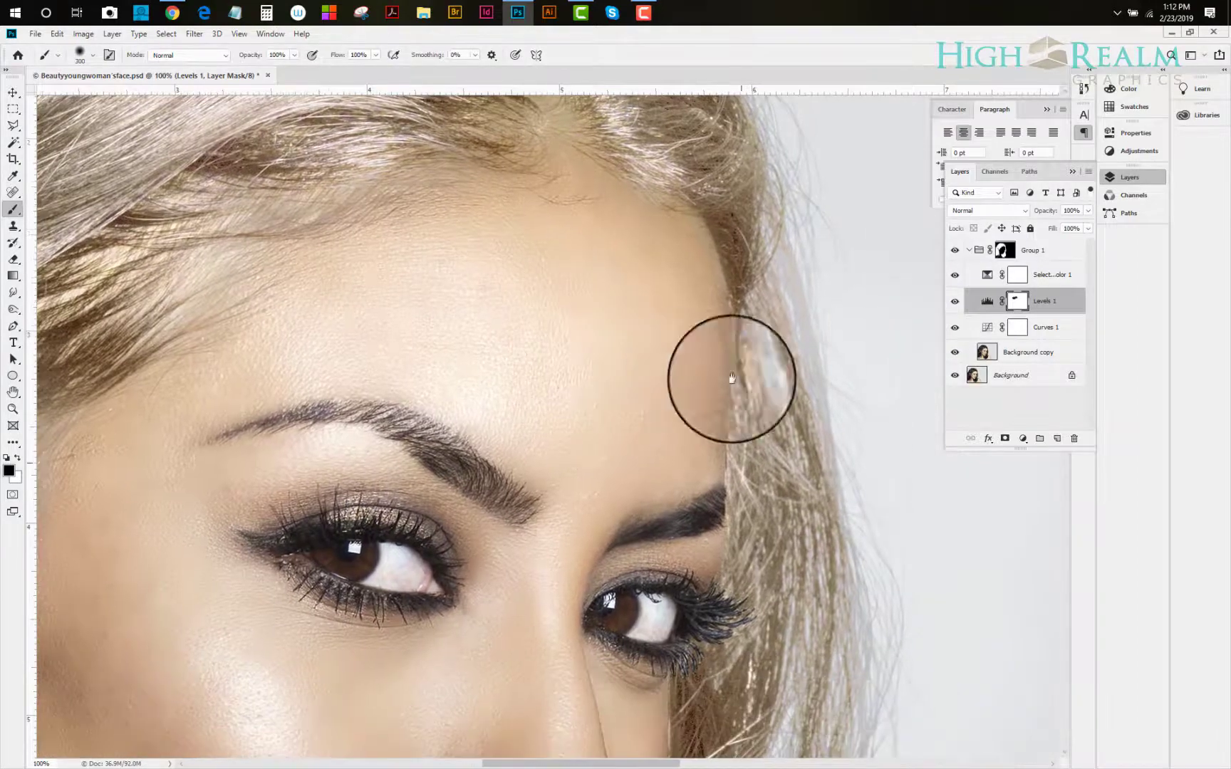
# - Compare the hair beside the face with the Levels, Curves and Selective Color layers each hidden and shown
pyautogui.click(957, 305)
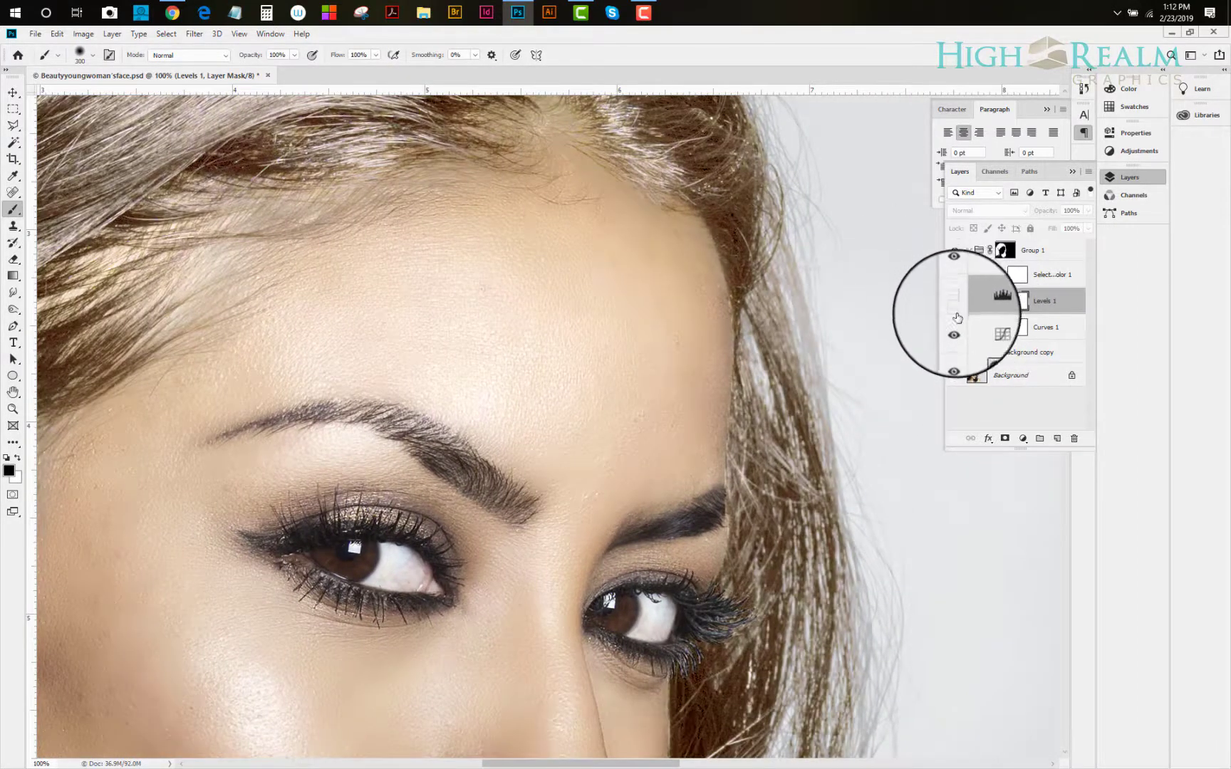
pyautogui.click(956, 329)
pyautogui.click(954, 328)
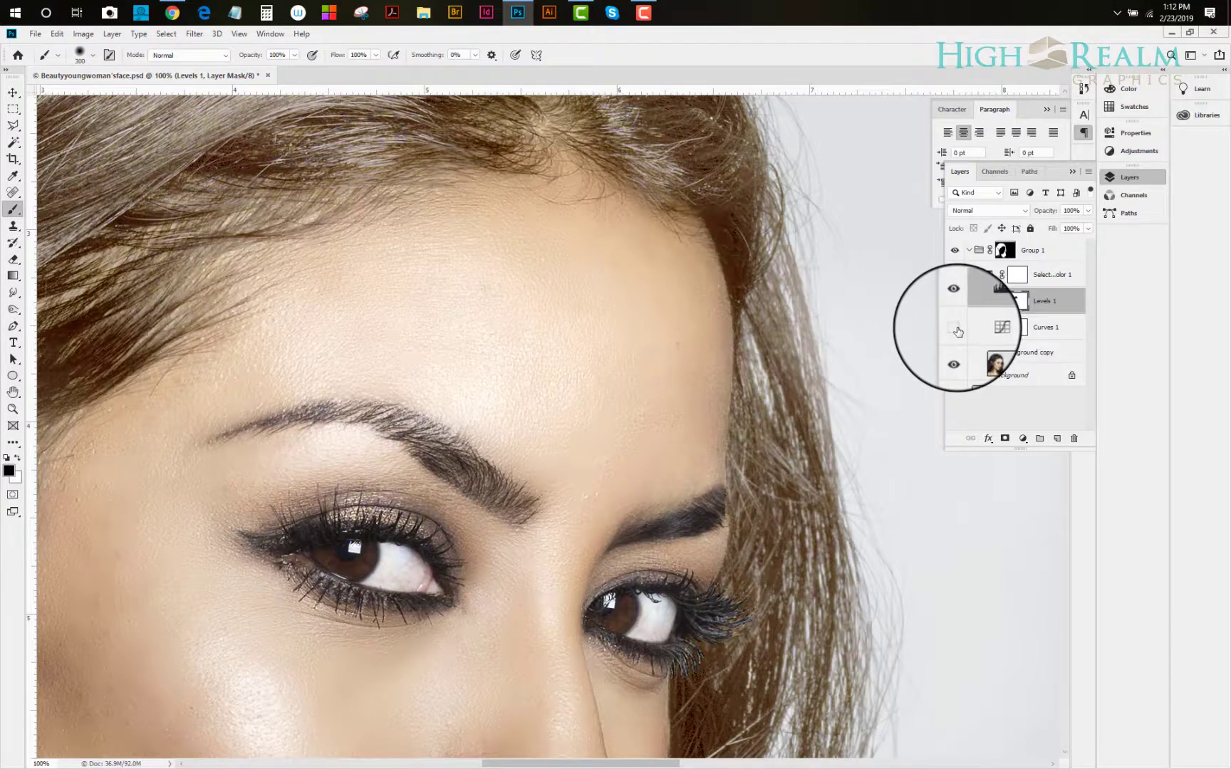
pyautogui.click(956, 278)
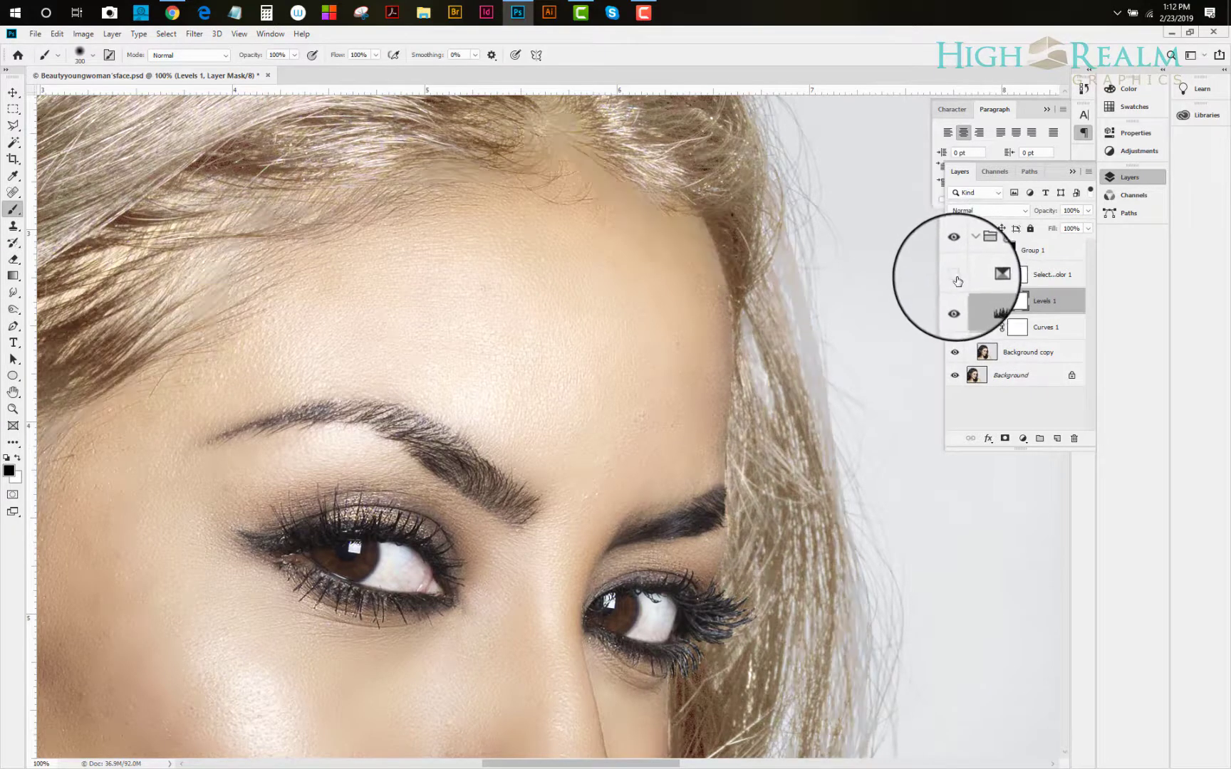
pyautogui.click(954, 275)
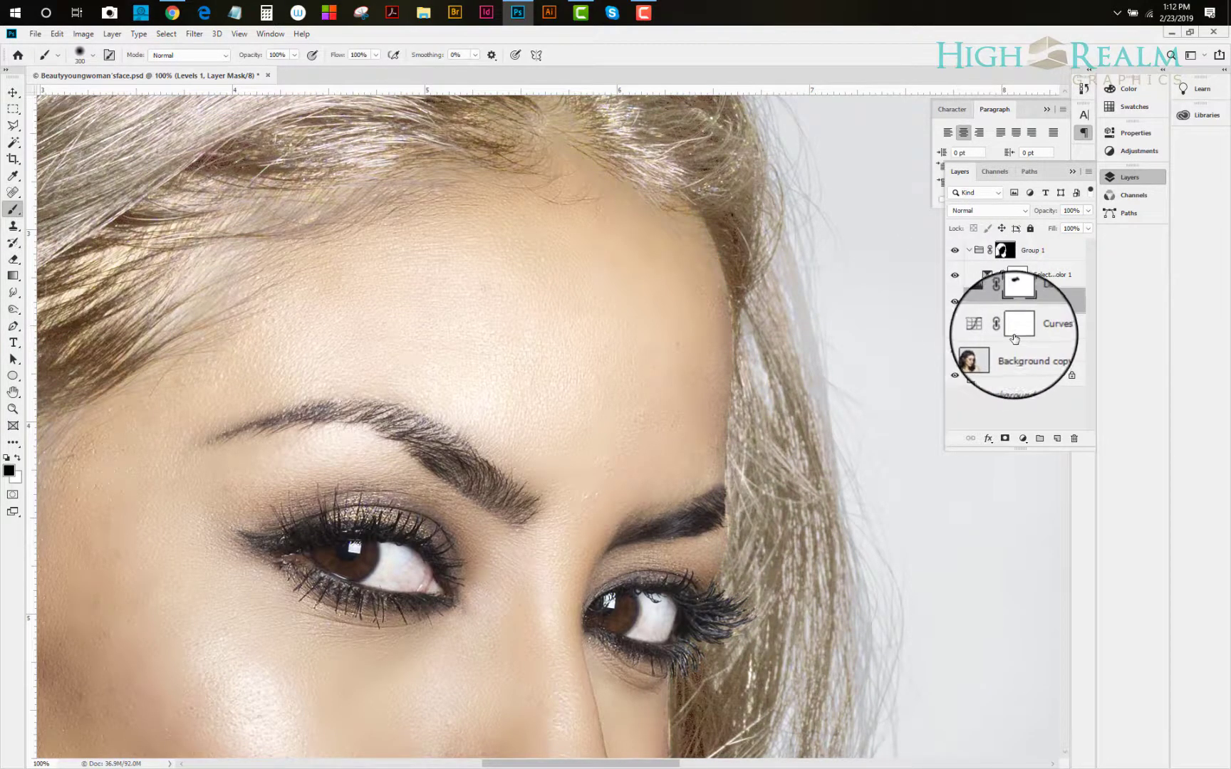
# - Paint black on the Curves layer's mask over the wispy hair edges beside the face and the flyaway strands above the head
pyautogui.click(1011, 327)
pyautogui.moveTo(855, 367); pyautogui.dragTo(637, 311)
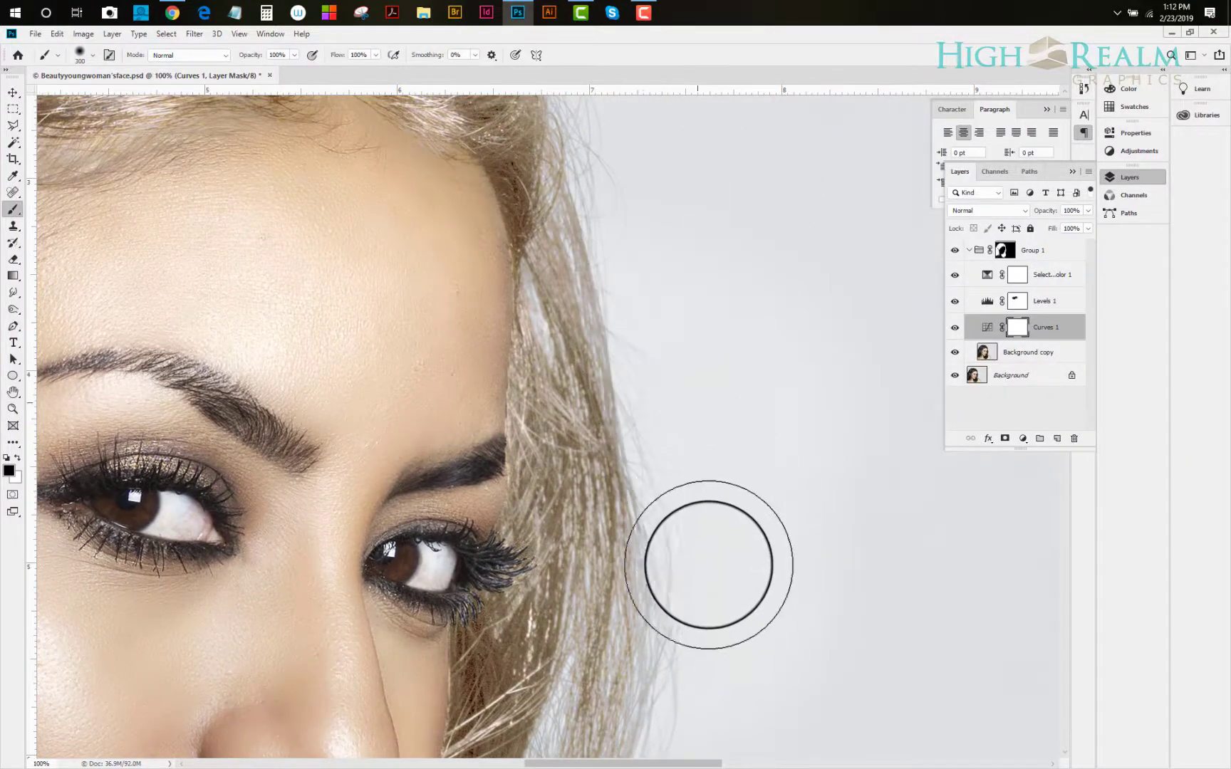
pyautogui.moveTo(710, 180)
pyautogui.mouseDown()
pyautogui.moveTo(613, 599)
pyautogui.moveTo(593, 497)
pyautogui.moveTo(566, 495)
pyautogui.mouseUp()
pyautogui.moveTo(563, 416)
pyautogui.mouseDown()
pyautogui.moveTo(594, 394)
pyautogui.moveTo(575, 423)
pyautogui.mouseUp()
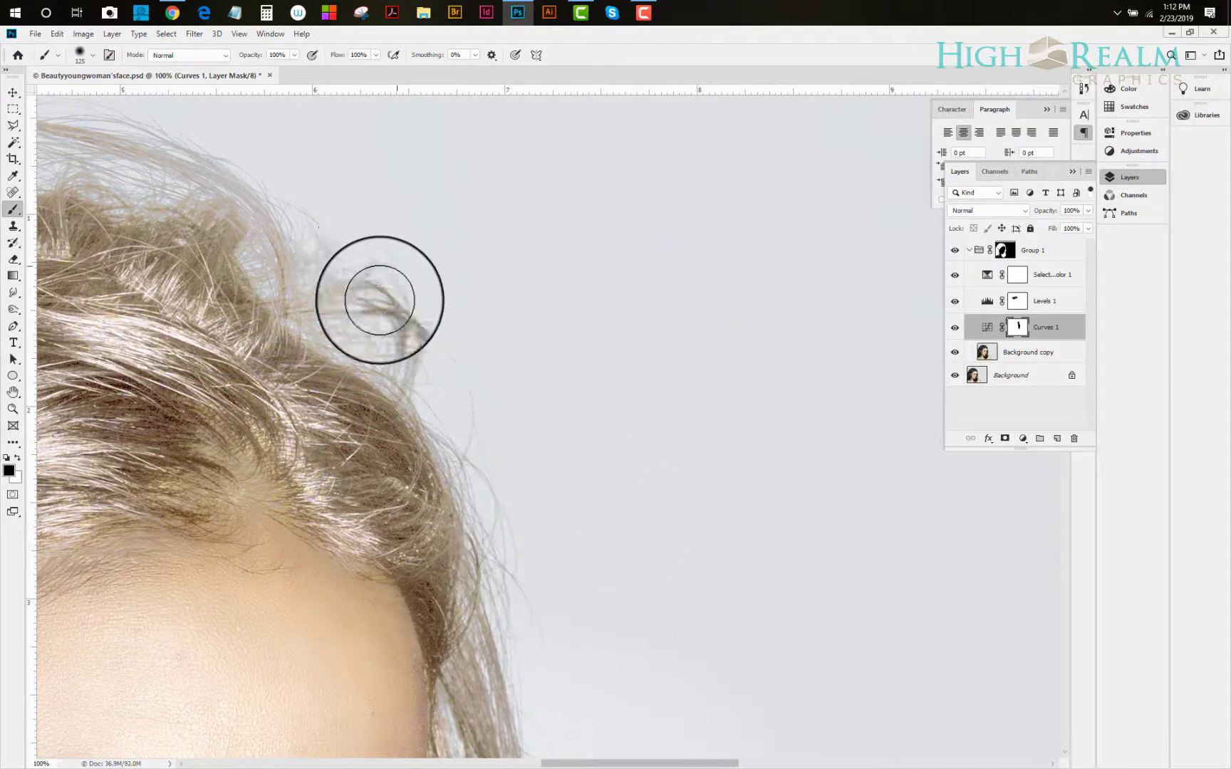
pyautogui.moveTo(379, 300)
pyautogui.mouseDown()
pyautogui.moveTo(321, 267)
pyautogui.moveTo(340, 310)
pyautogui.mouseUp()
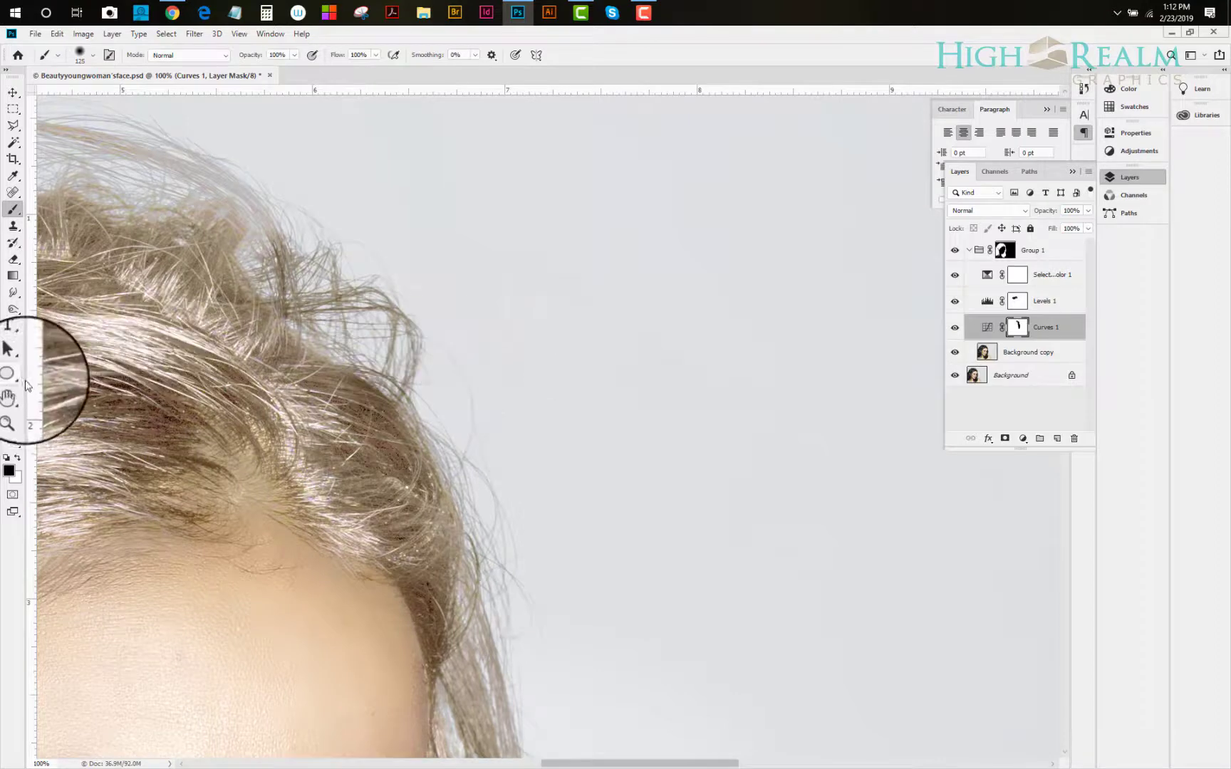
pyautogui.click(12, 409)
pyautogui.keyDown('alt'); pyautogui.click(277, 388); pyautogui.keyUp('alt')
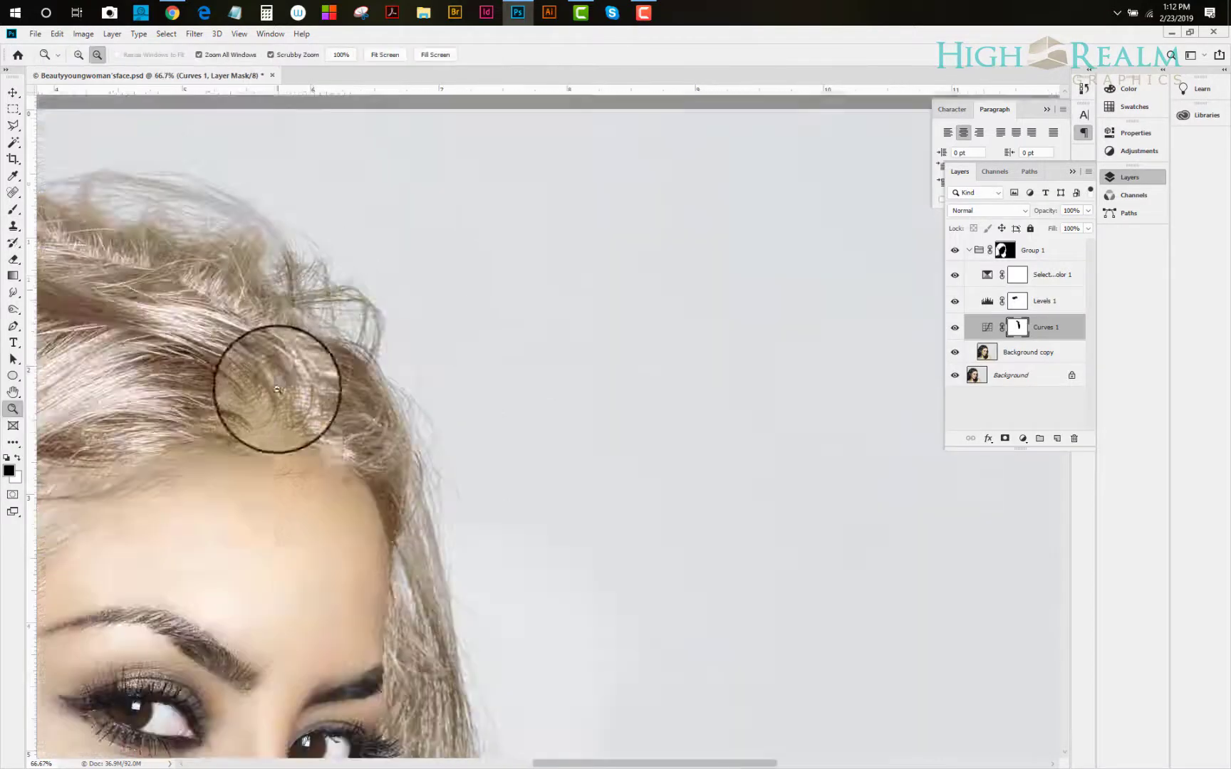
pyautogui.keyDown('alt'); pyautogui.click(242, 485); pyautogui.keyUp('alt')
pyautogui.keyDown('alt'); pyautogui.click(224, 371); pyautogui.keyUp('alt')
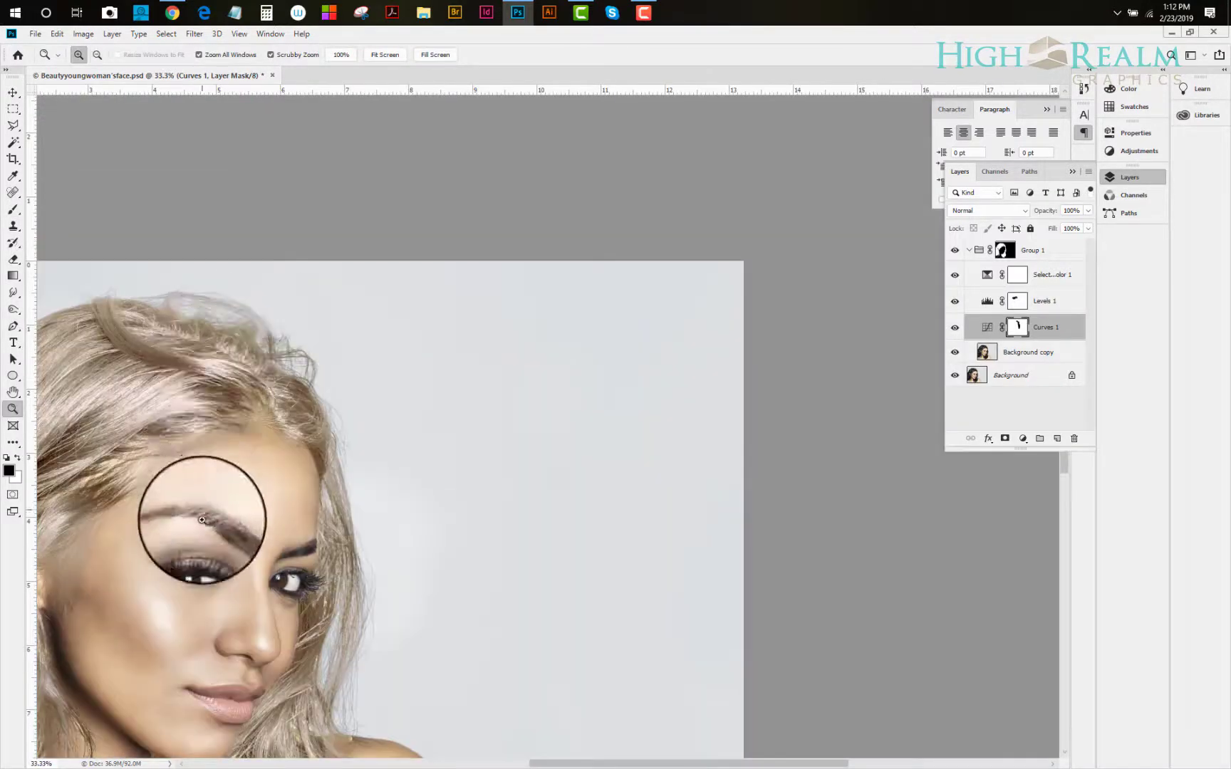
pyautogui.moveTo(202, 520); pyautogui.dragTo(376, 308)
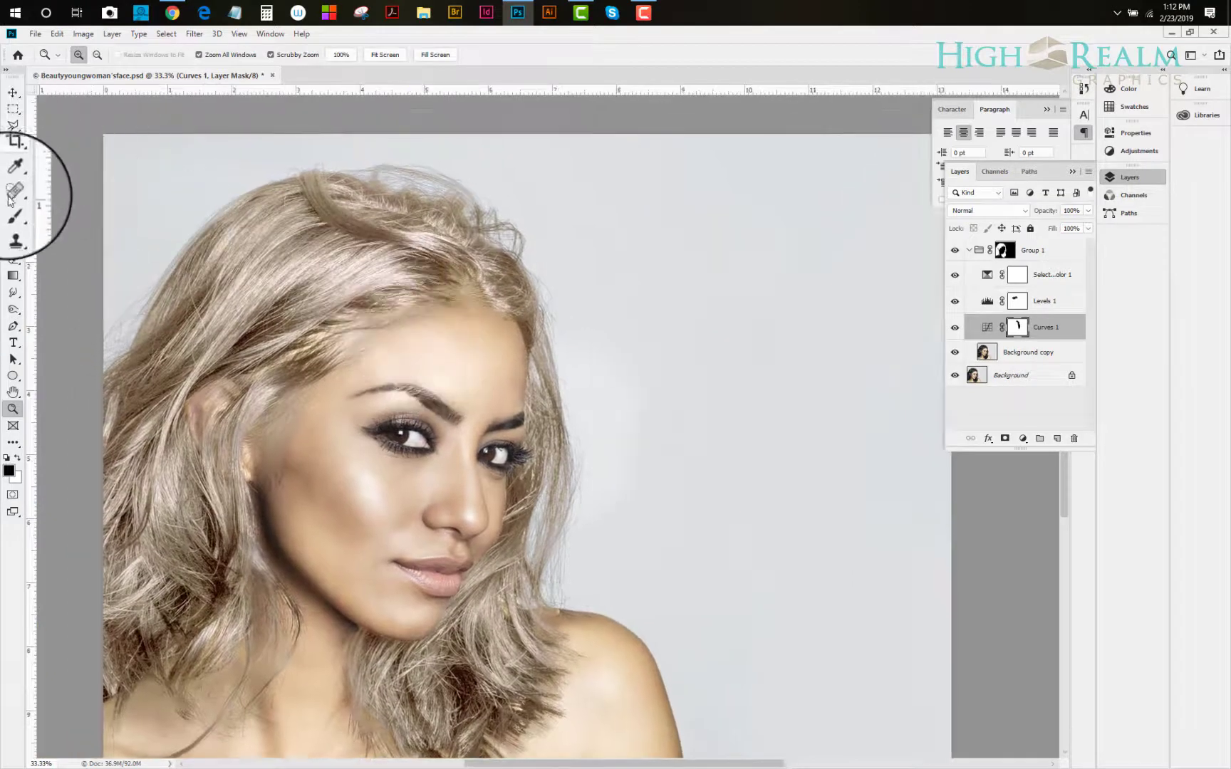
pyautogui.click(12, 208)
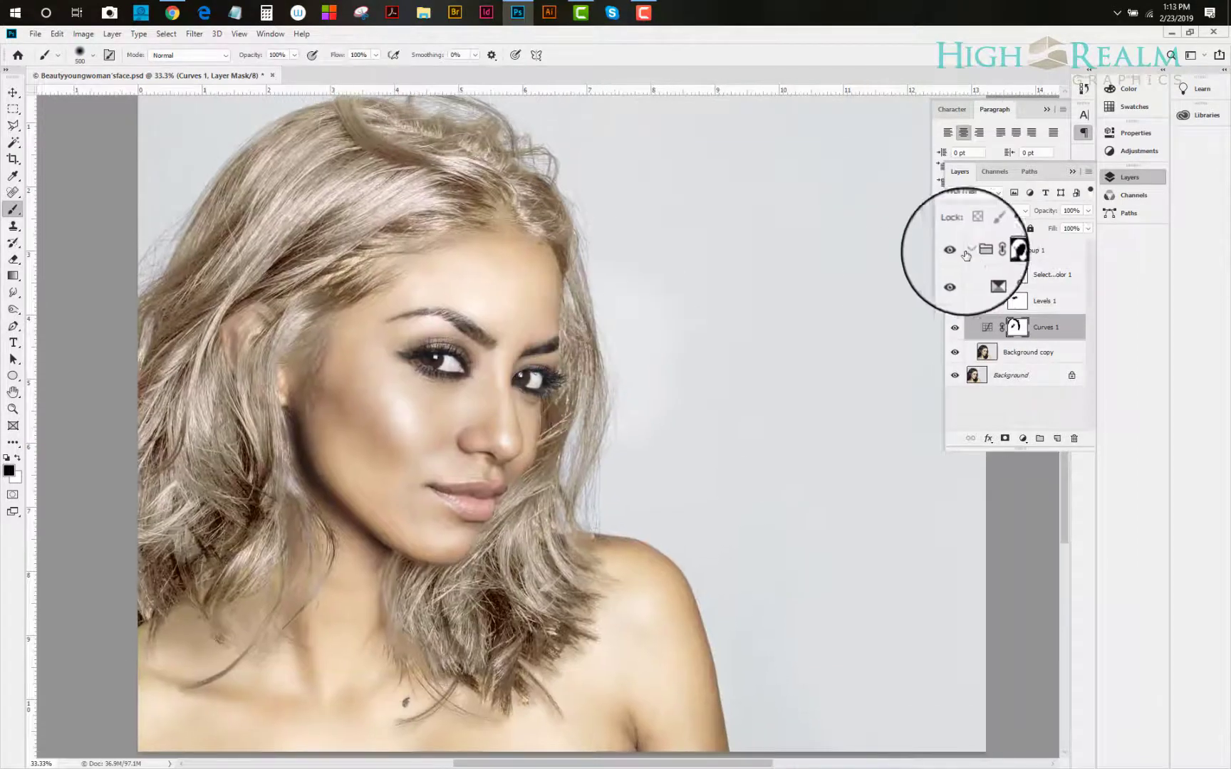
# - Compare the whole portrait with Group 1 and its Levels and Curves adjustments hidden and shown
pyautogui.click(955, 250)
pyautogui.click(954, 250)
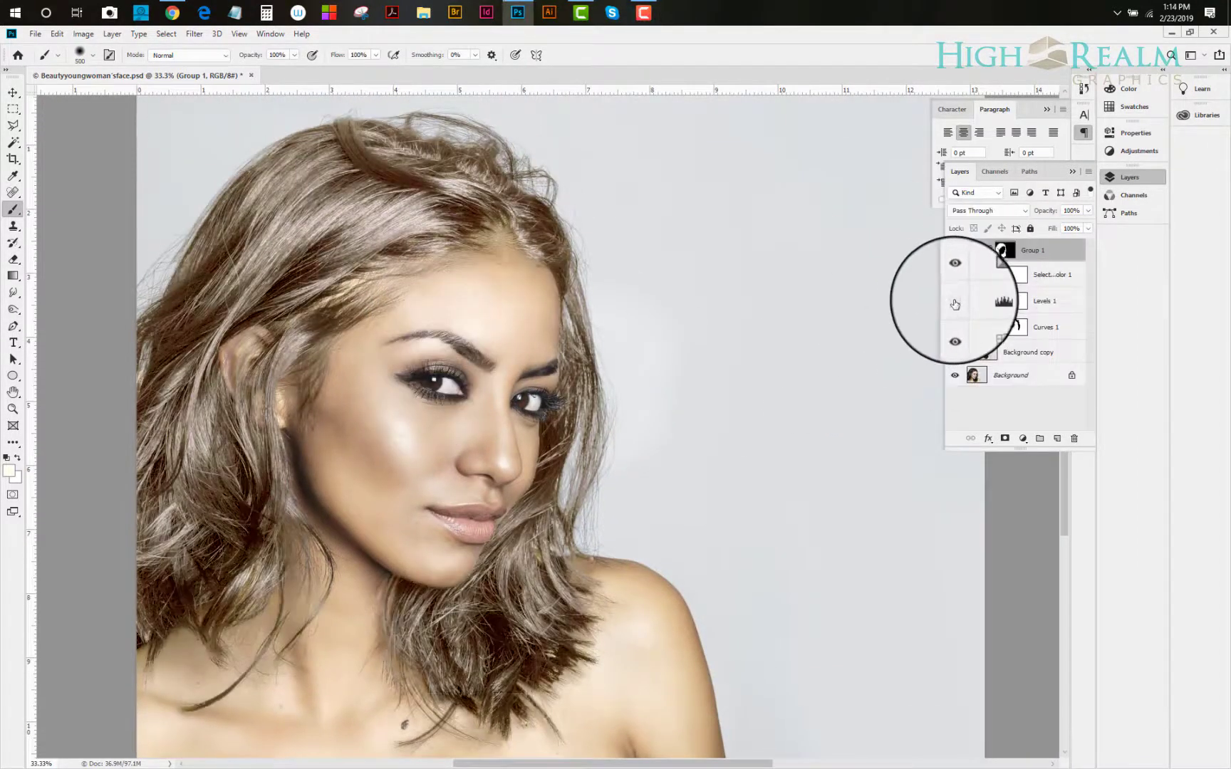
pyautogui.click(955, 327)
pyautogui.click(954, 326)
pyautogui.click(954, 326)
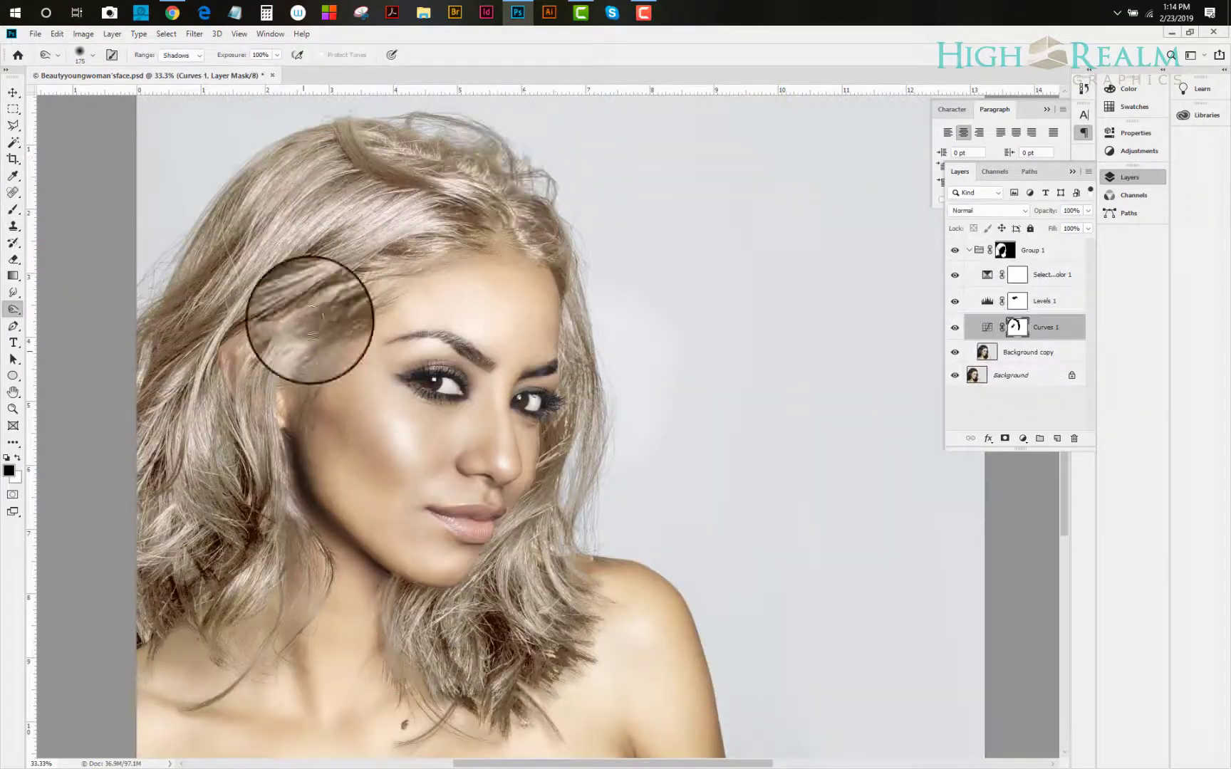
# - Refine the Curves layer's mask around the hair with a white brush at 250 px
pyautogui.press('b')
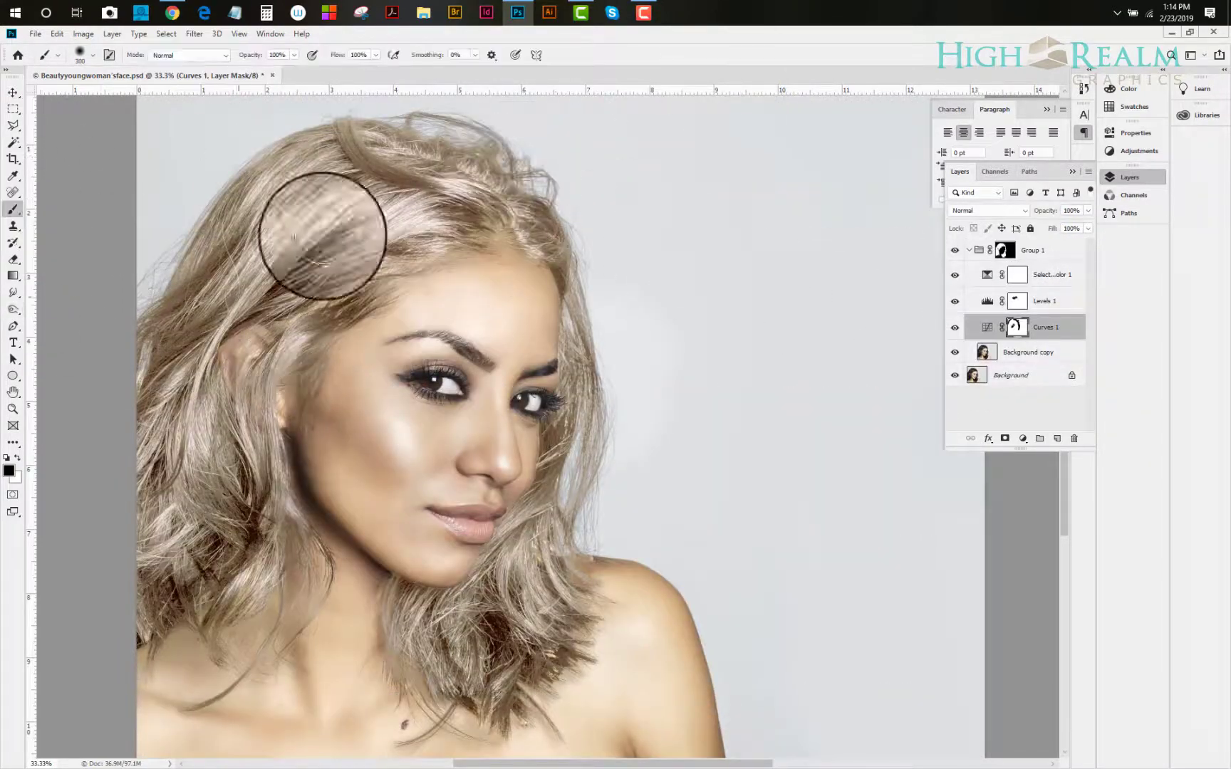
pyautogui.click(17, 458)
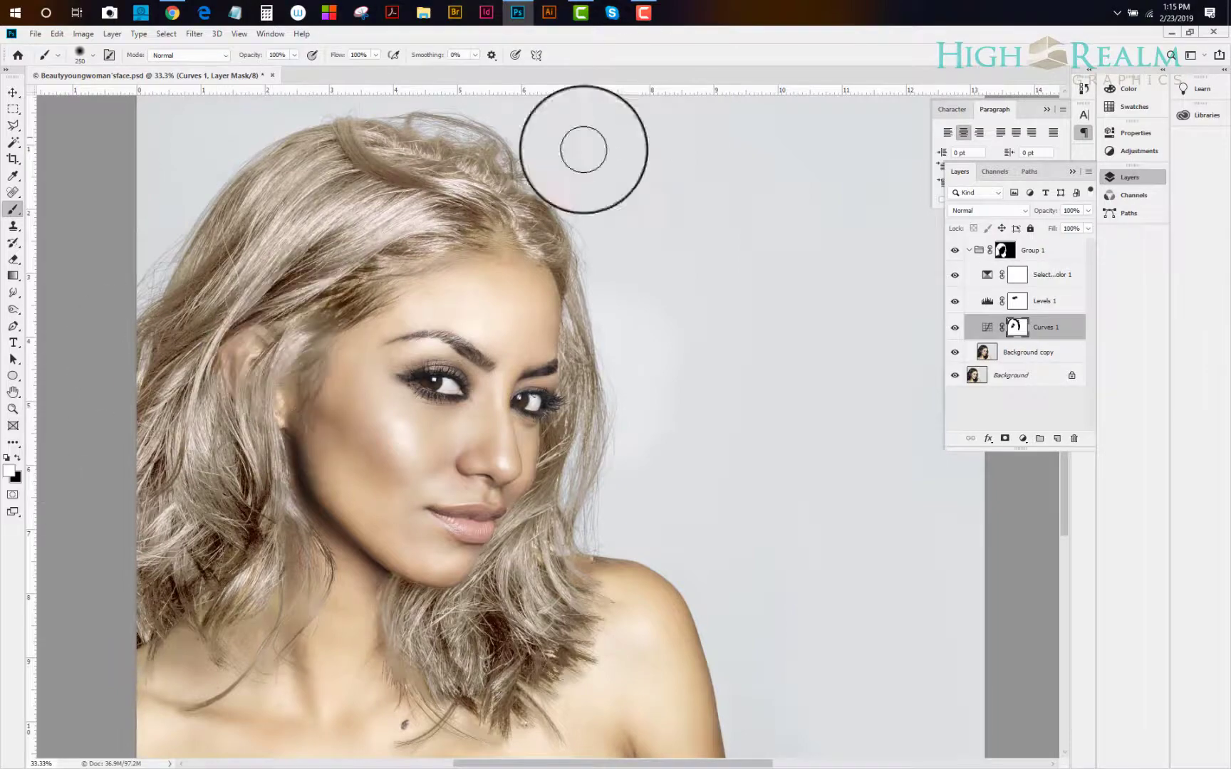
pyautogui.press('z')
pyautogui.keyDown('alt'); pyautogui.click(361, 406); pyautogui.keyUp('alt')
pyautogui.hotkey('ctrl', '+')
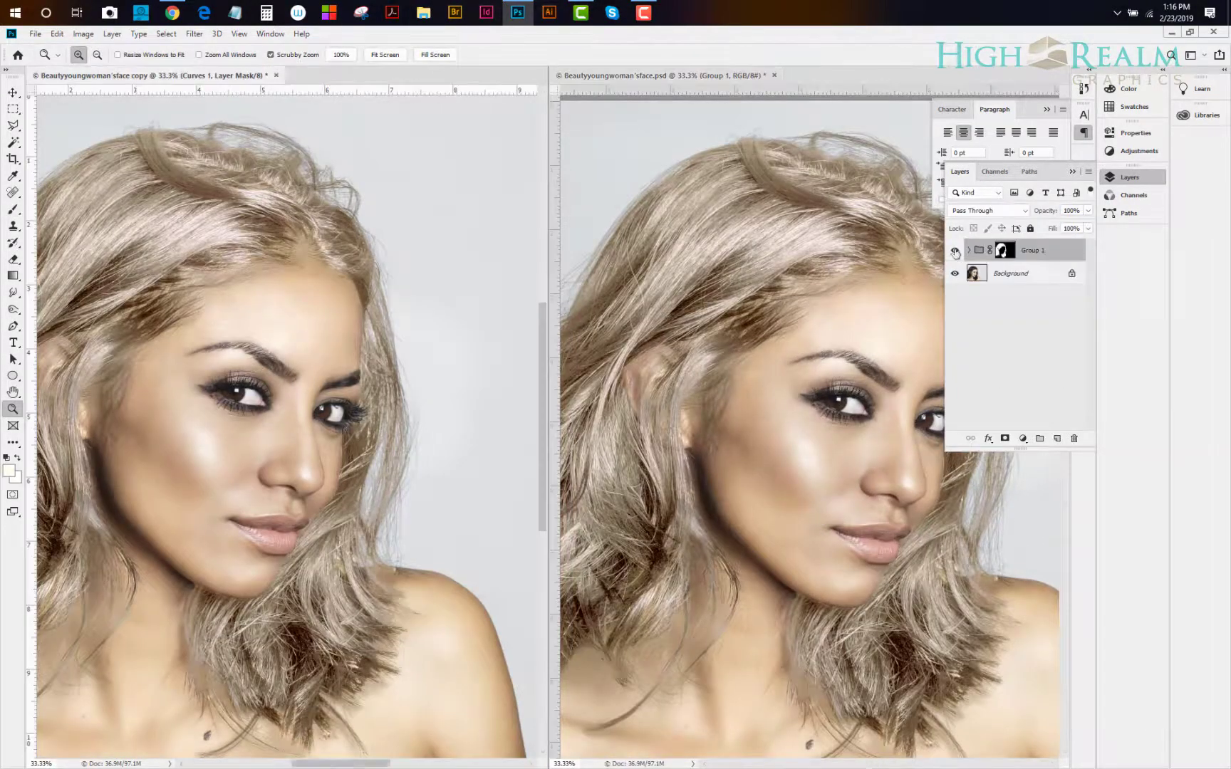
# - Hide Group 1 in the duplicate document and align both side-by-side views on the woman's face for a before-and-after comparison
pyautogui.click(954, 250)
pyautogui.moveTo(547, 342); pyautogui.dragTo(492, 343)
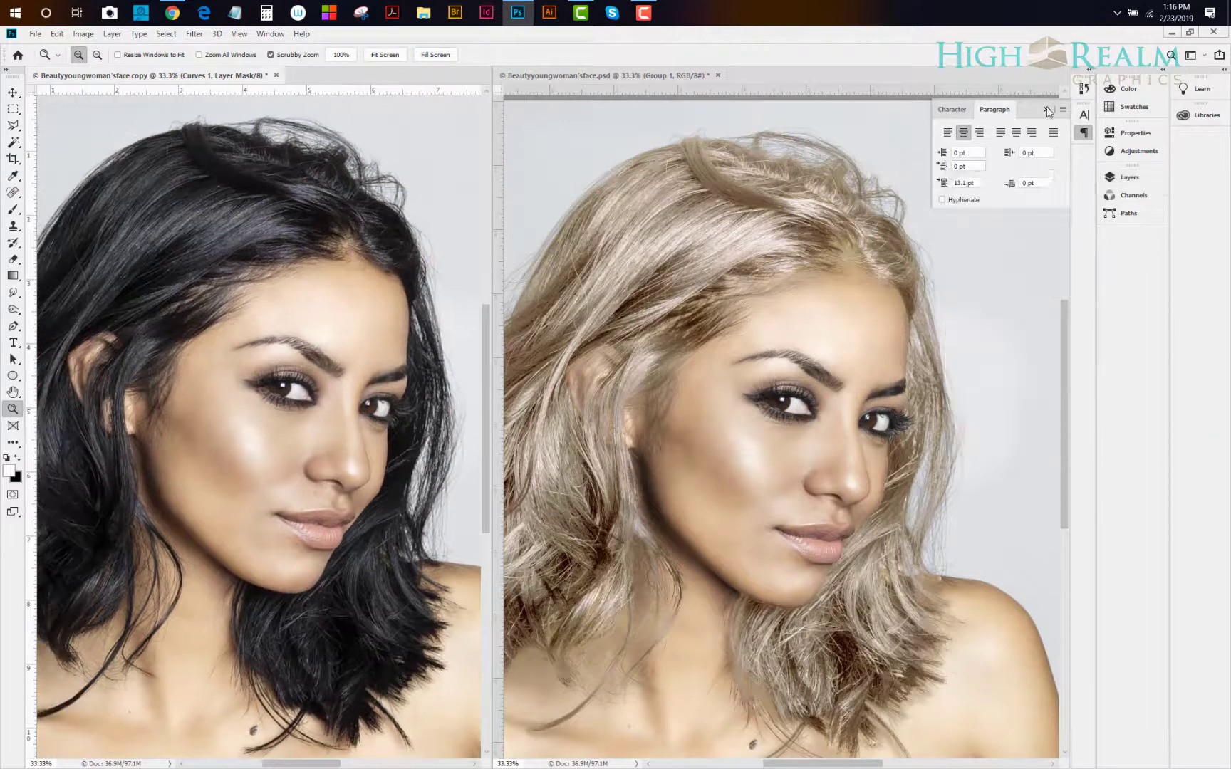
pyautogui.moveTo(724, 412); pyautogui.dragTo(816, 420)
pyautogui.moveTo(492, 419); pyautogui.dragTo(527, 419)
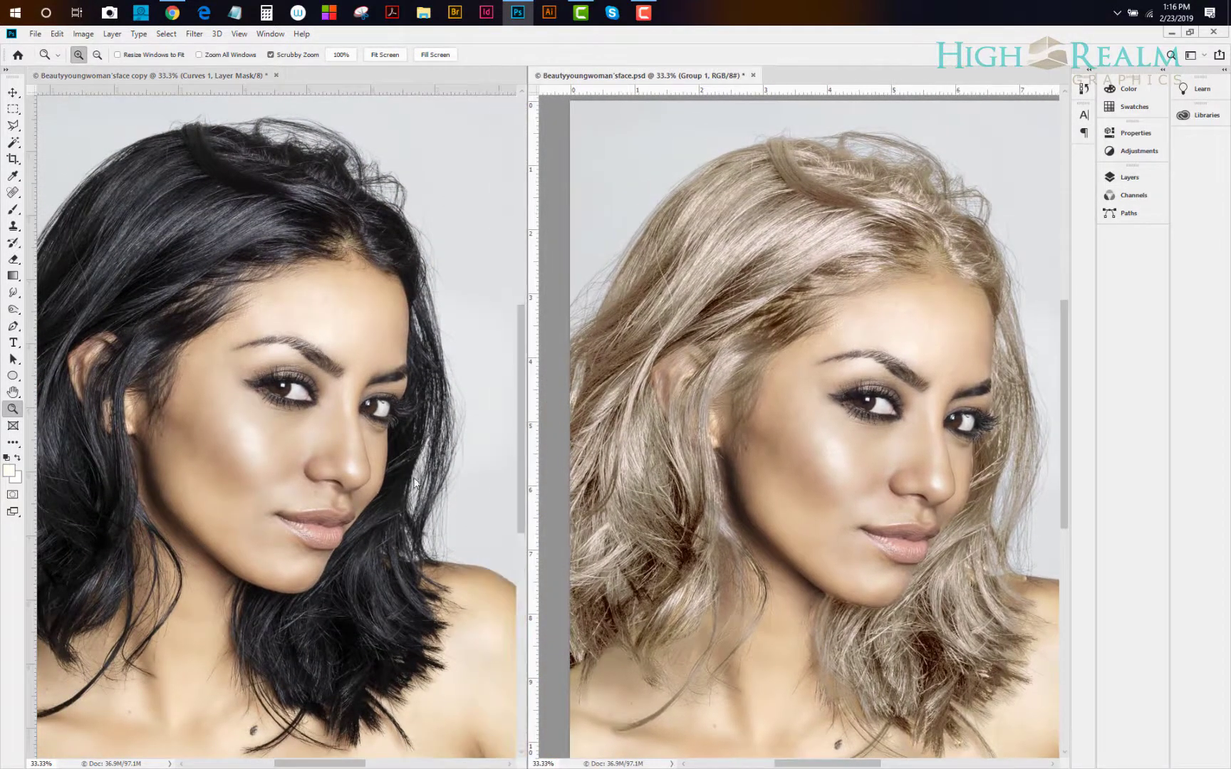
pyautogui.moveTo(415, 483); pyautogui.dragTo(561, 428)
pyautogui.moveTo(723, 436); pyautogui.dragTo(751, 418)
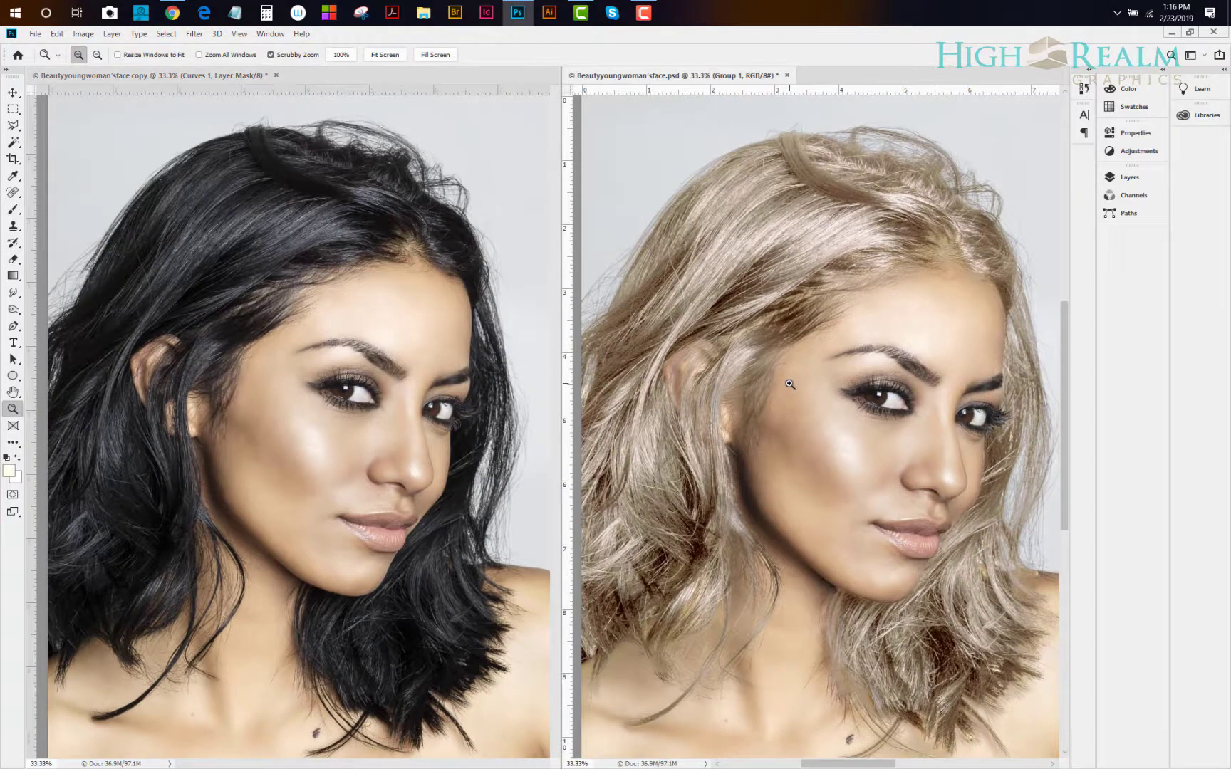